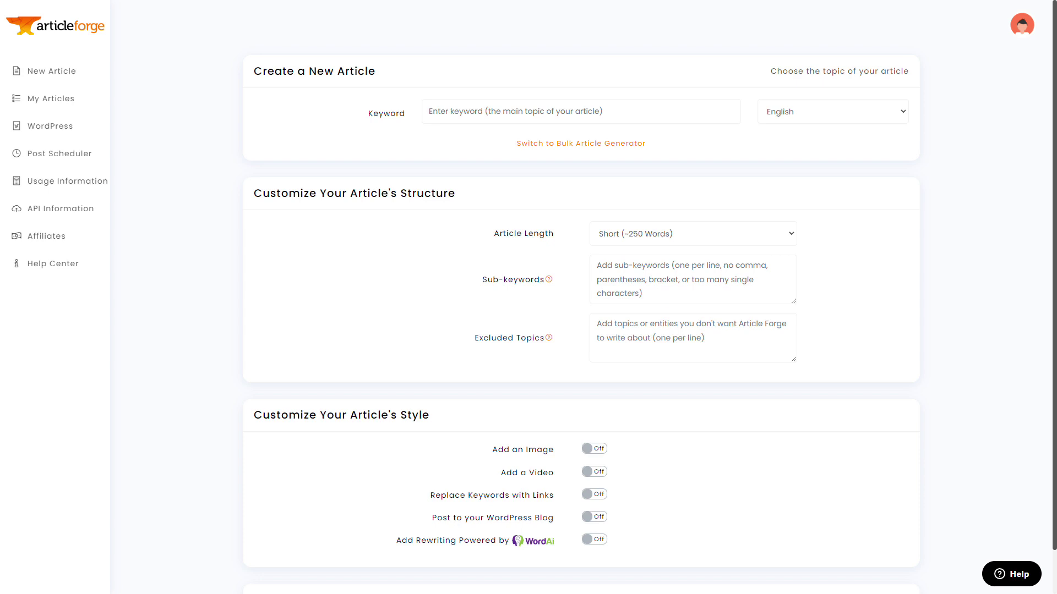
Step: Enter the keyword 'applications of machine learning' and set the length to Long (~750 Words)
click(452, 110)
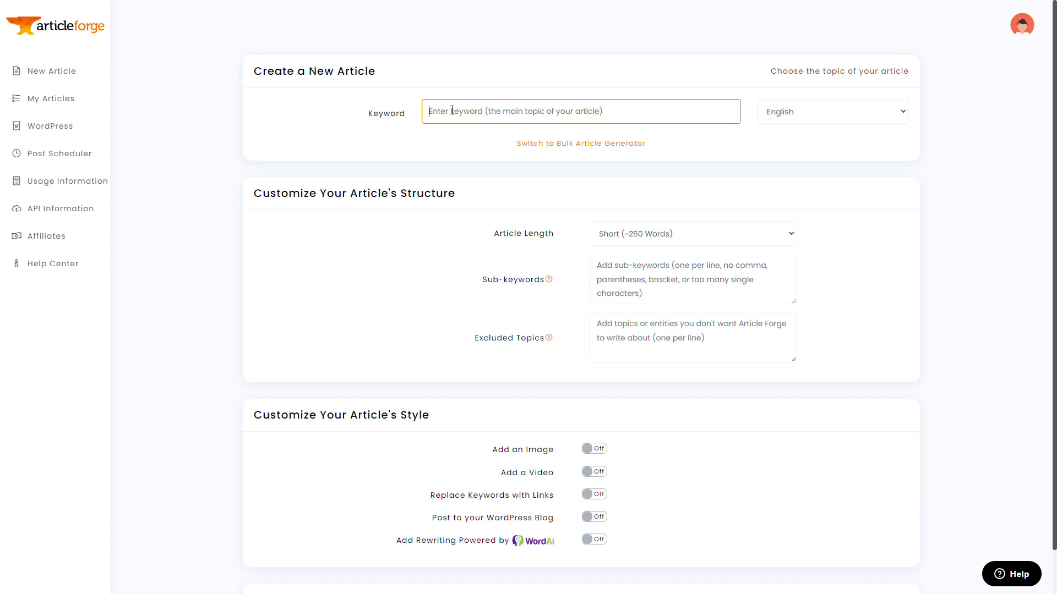
text(machine learning)
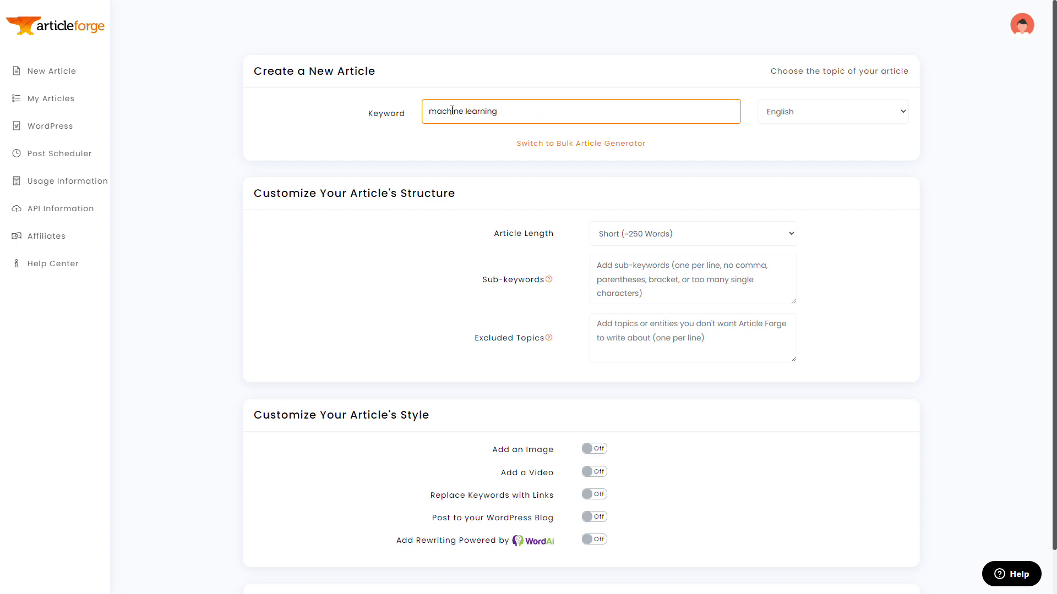
key(BackSpace)
key(BackSpace)
key(BackSpace)
key(BackSpace)
key(BackSpace)
key(BackSpace)
key(BackSpace)
key(BackSpace)
key(BackSpace)
key(BackSpace)
key(BackSpace)
key(BackSpace)
key(BackSpace)
key(BackSpace)
key(BackSpace)
key(BackSpace)
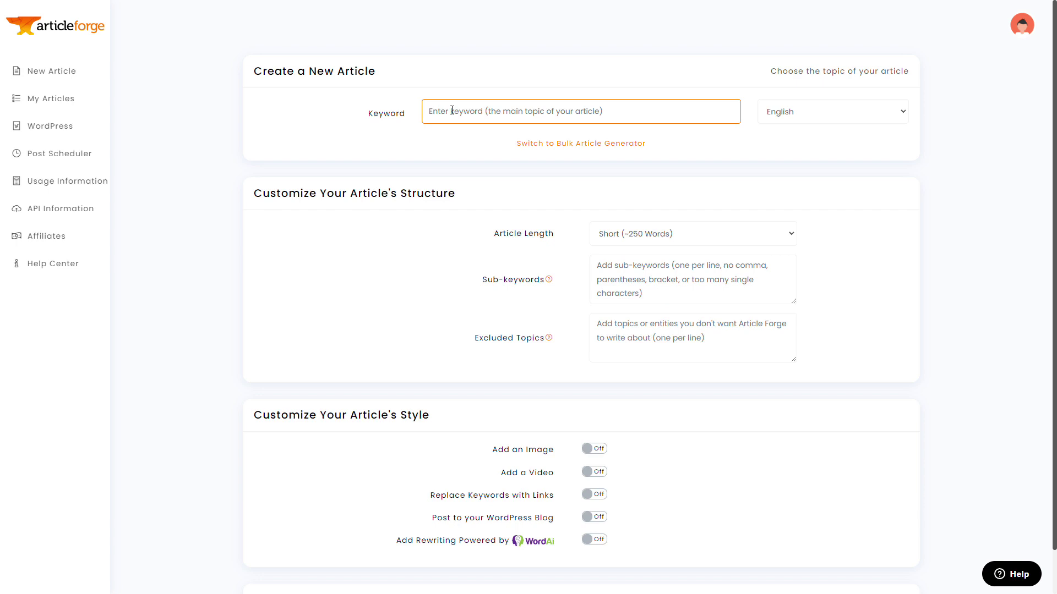
text(applications of mo)
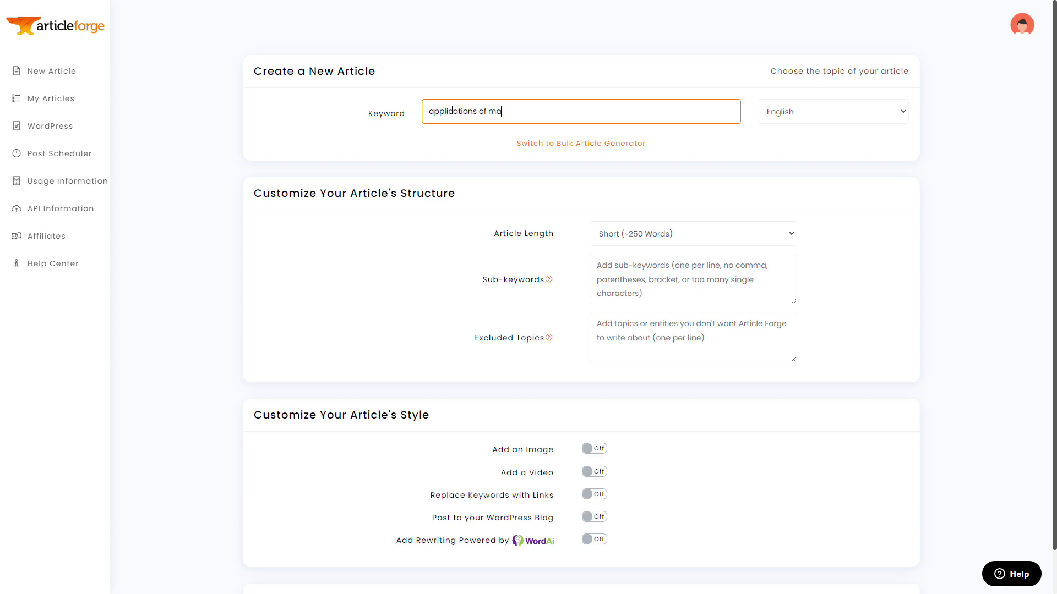
text(chine learning)
click(650, 231)
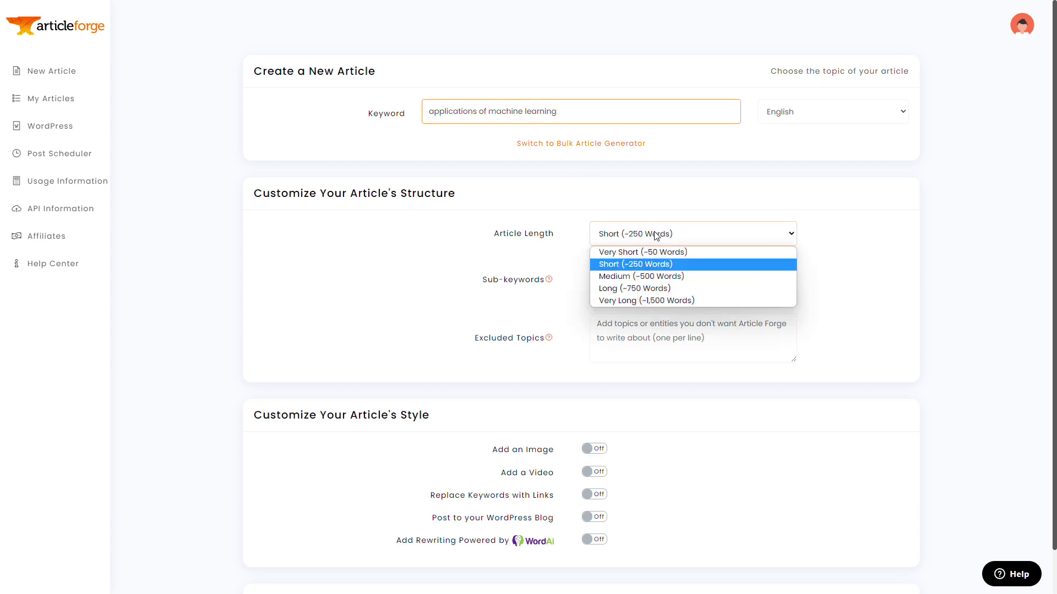
click(647, 289)
scroll(625, 514, down, 1)
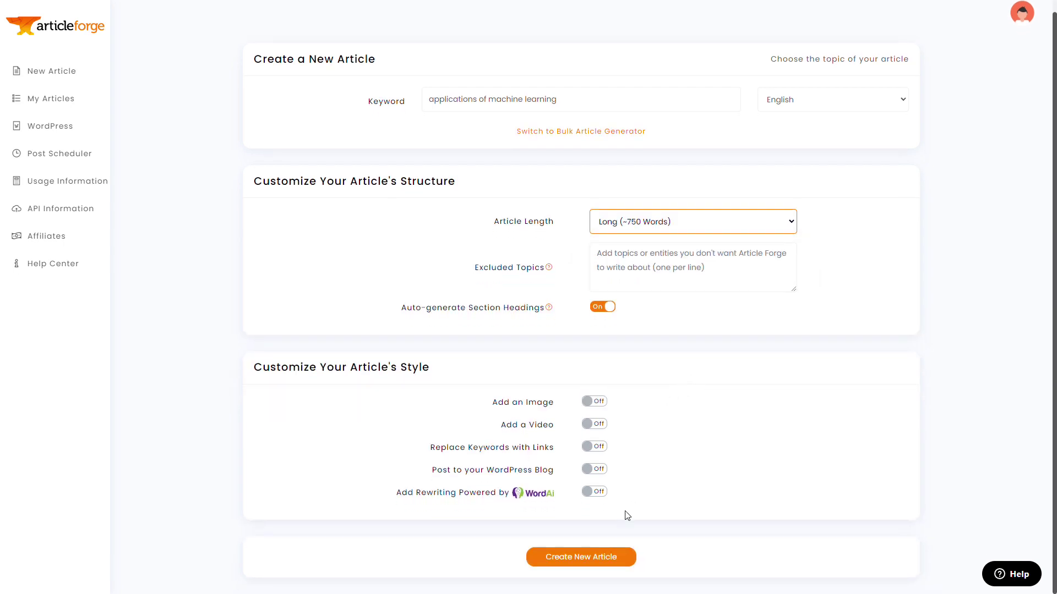
Step: Generate the machine learning article, read through it, and highlight the DeepMind passage
click(611, 557)
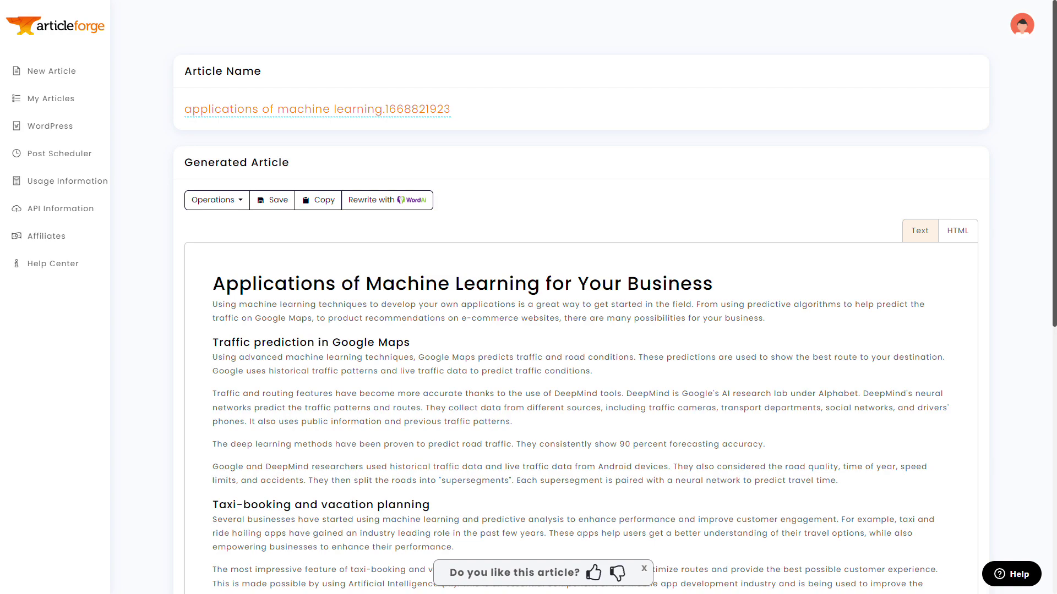
scroll(353, 404, down, 6)
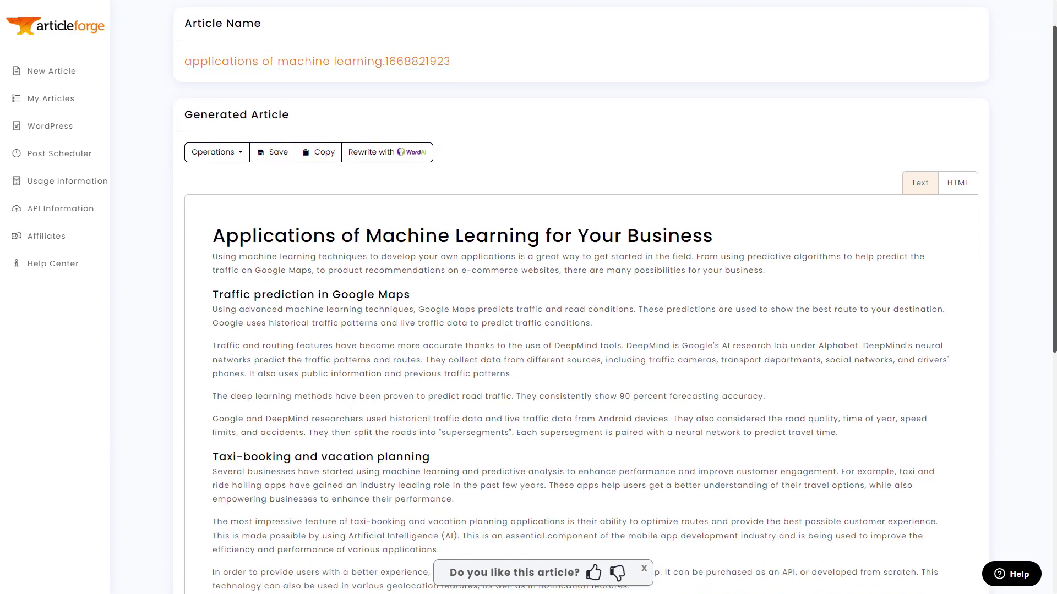
scroll(353, 404, down, 3)
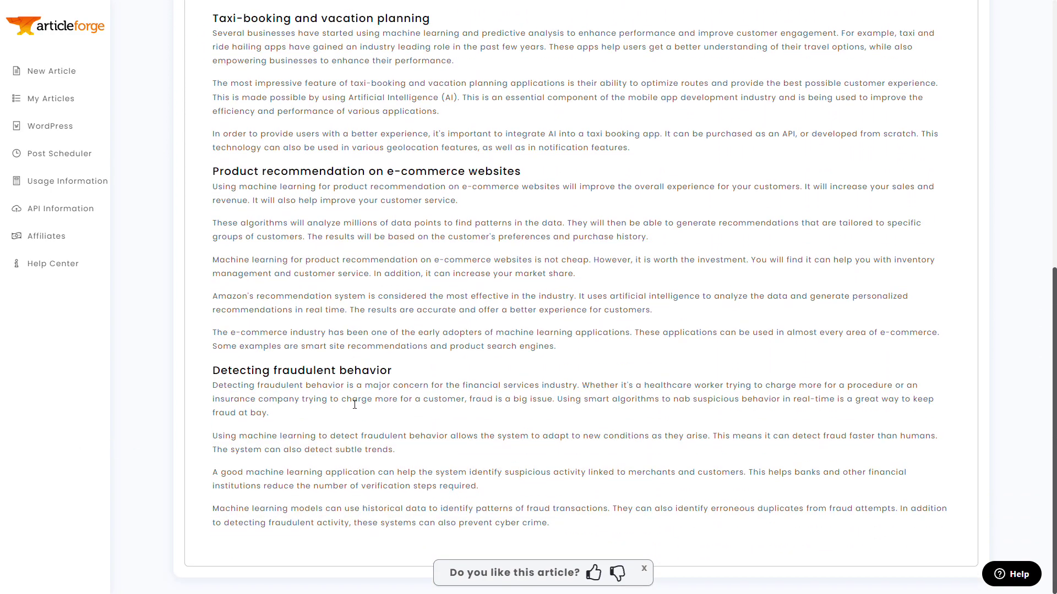
scroll(355, 404, up, 7)
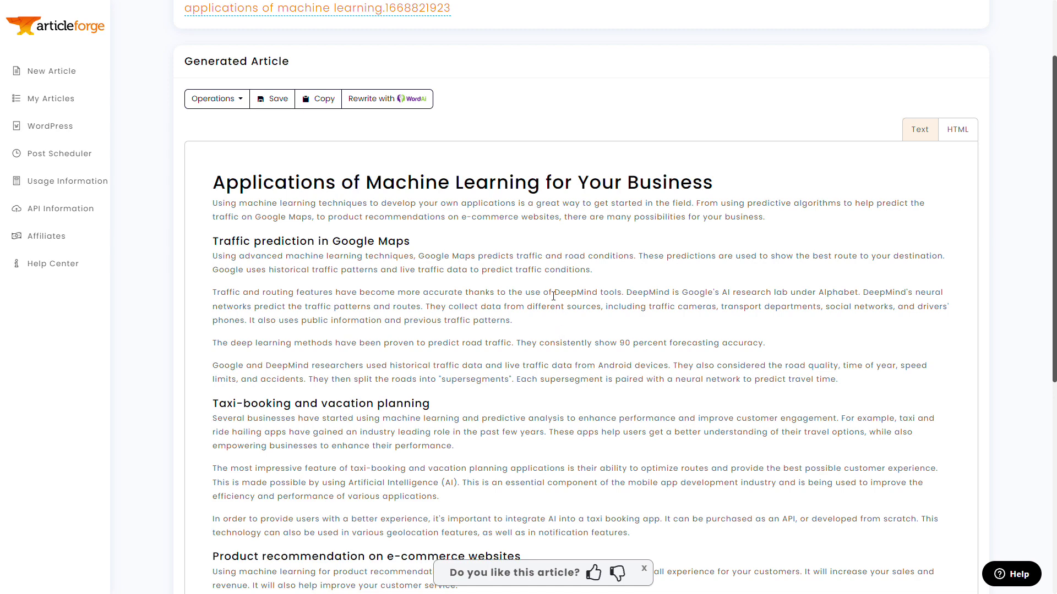
drag(552, 292, 920, 290)
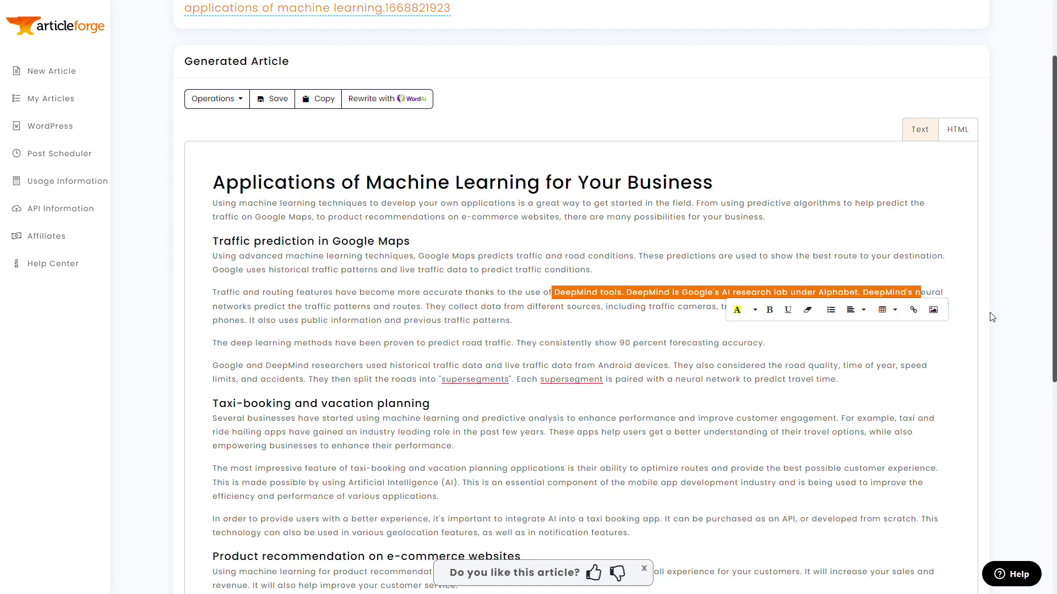
click(674, 386)
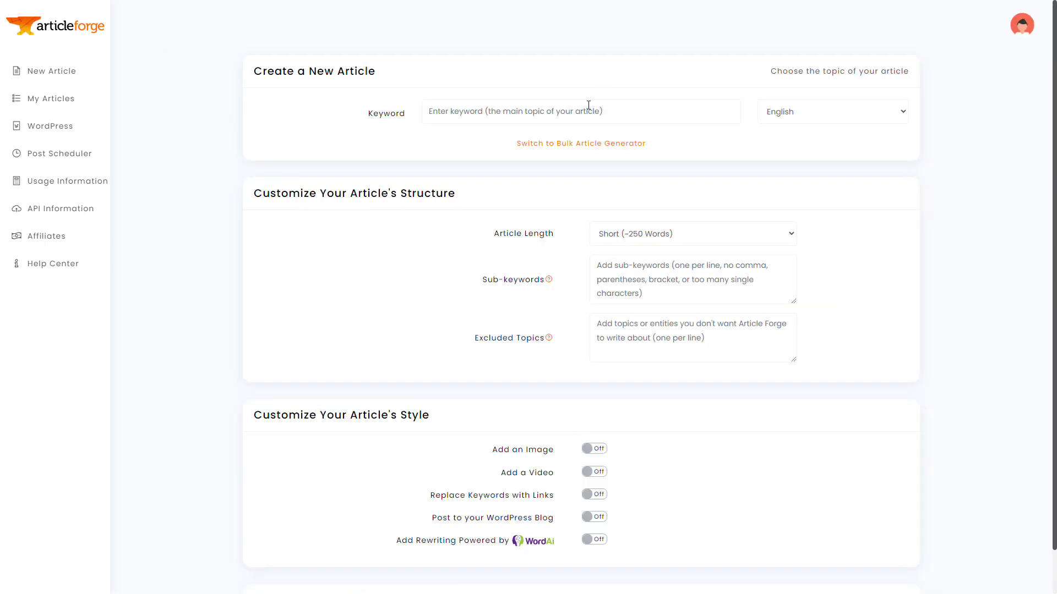
Step: Enter the keyword 'applications of machine learning' with Long (~750 Words) length
click(587, 105)
text(applications of machine learning)
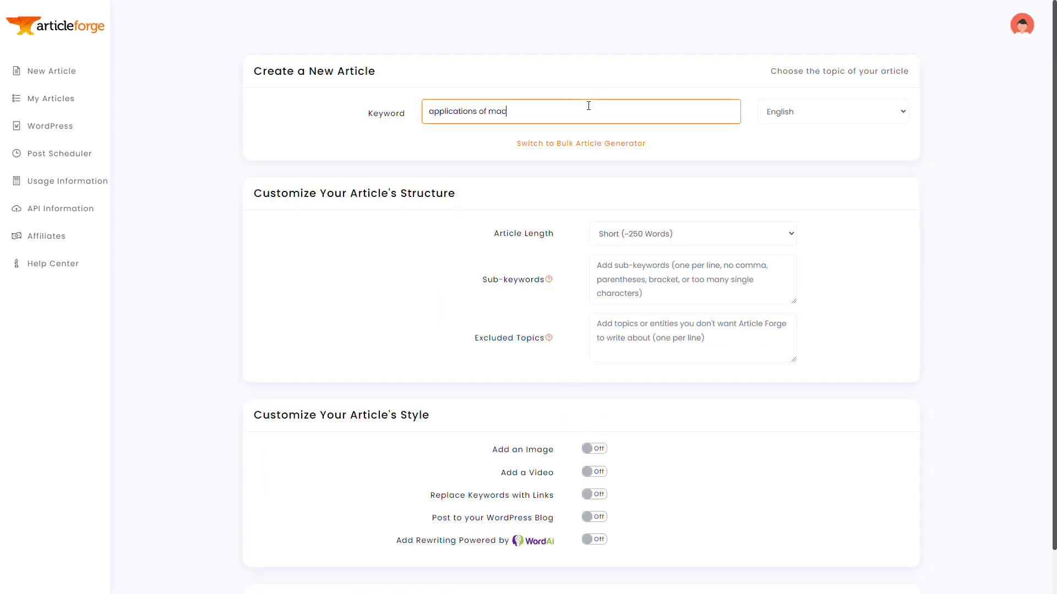
click(659, 231)
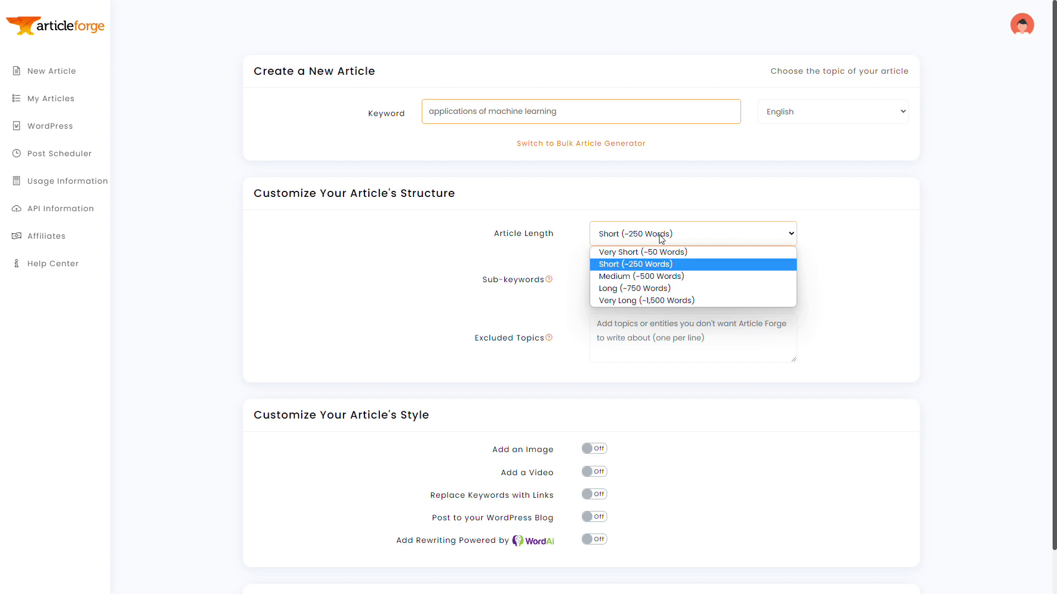
click(693, 288)
Step: Exclude the topics DeepMind and Google, then generate the article
click(666, 275)
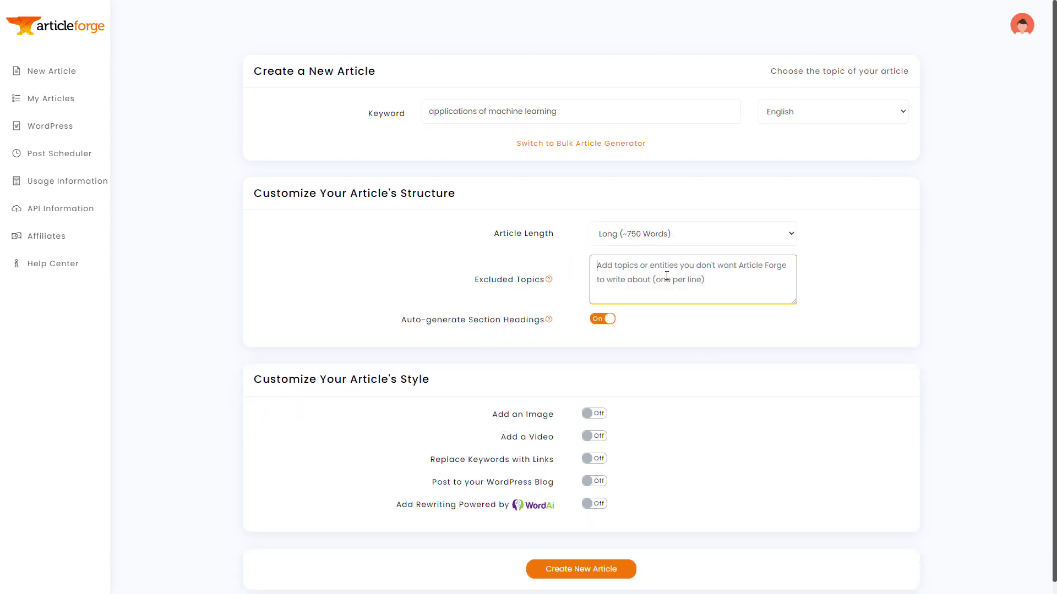
text(DeepMind)
key(Return)
text(Google)
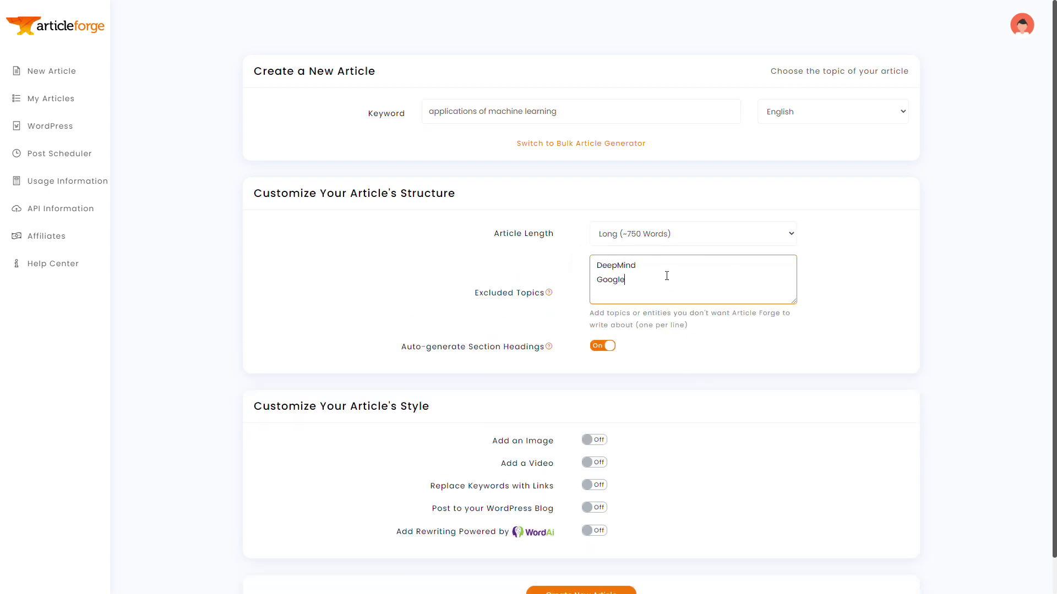
scroll(632, 467, down, 1)
click(594, 568)
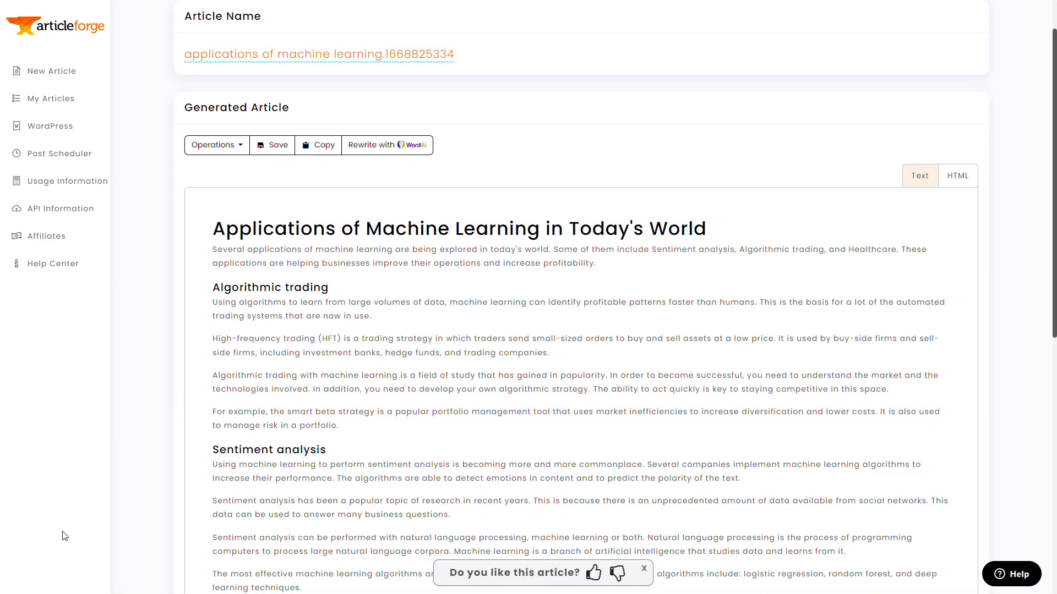
Step: Scroll through the 'Applications of Machine Learning in Today's World' article to review it
scroll(64, 535, down, 6)
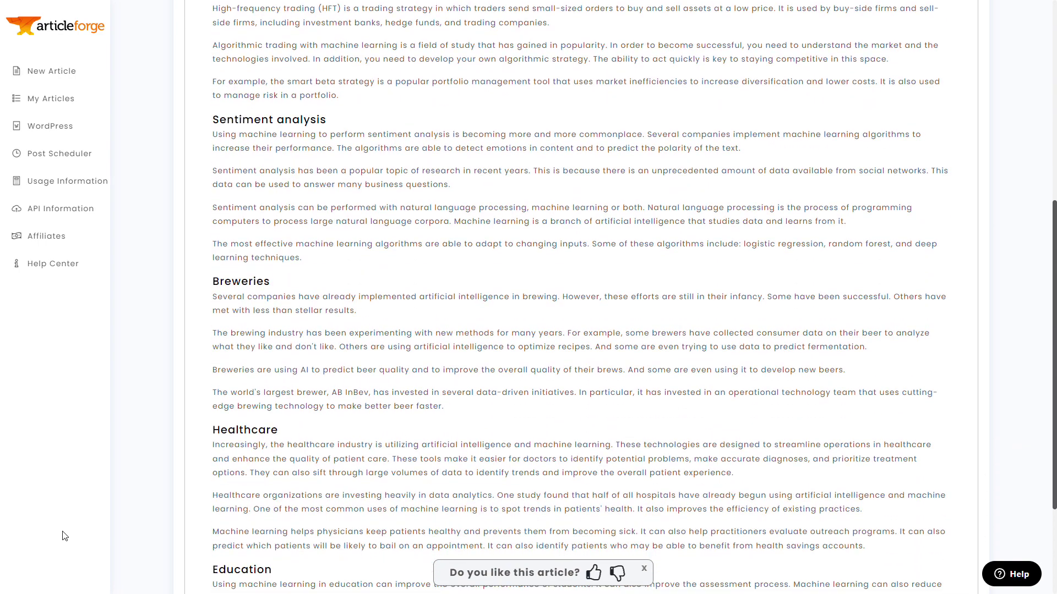
scroll(65, 536, down, 3)
scroll(64, 537, up, 5)
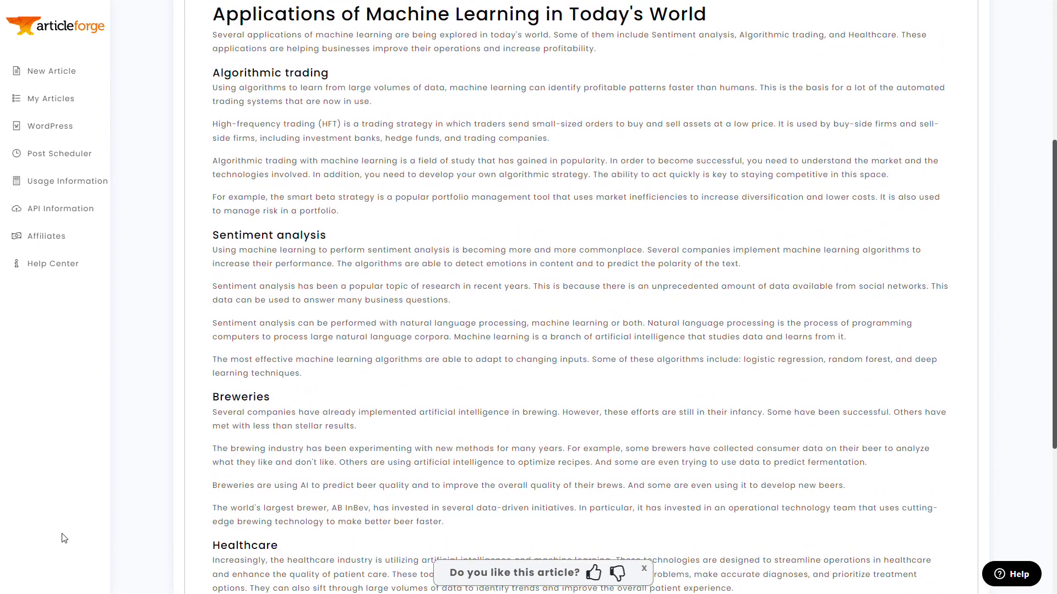
scroll(64, 539, up, 1)
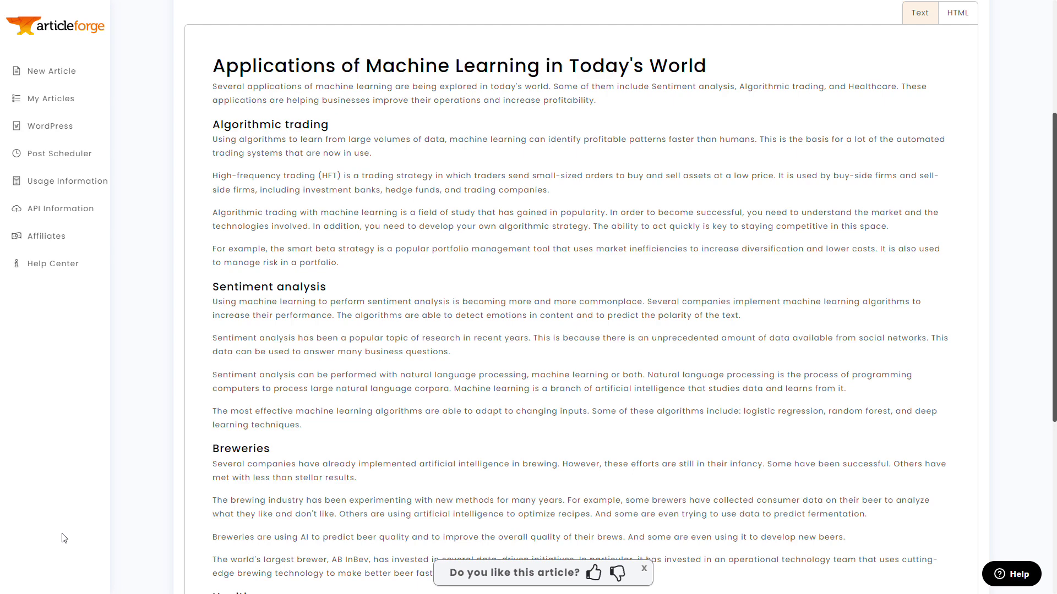
scroll(64, 538, down, 6)
scroll(64, 538, up, 3)
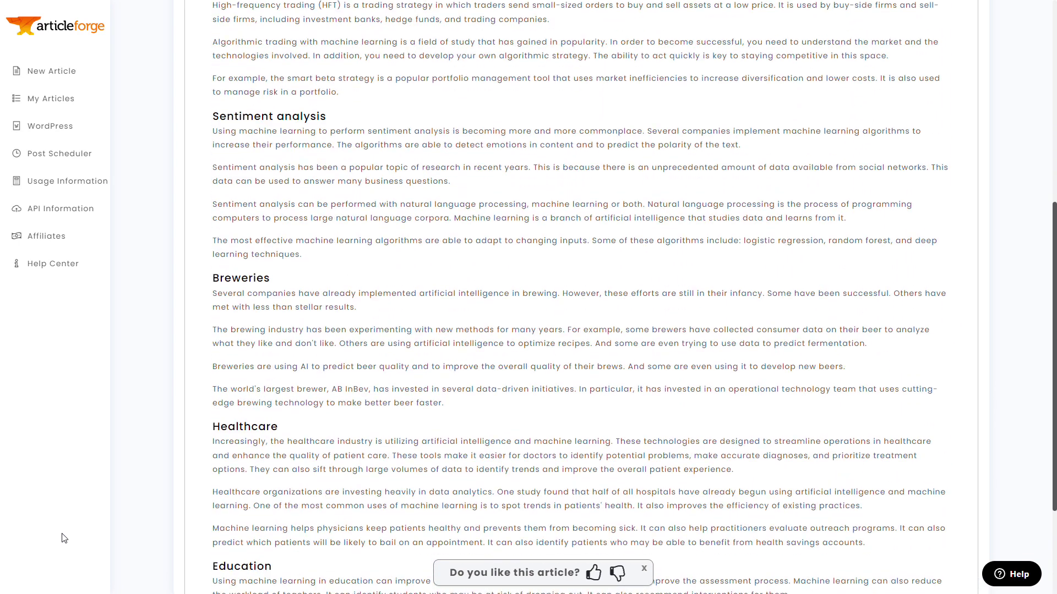
scroll(65, 538, up, 3)
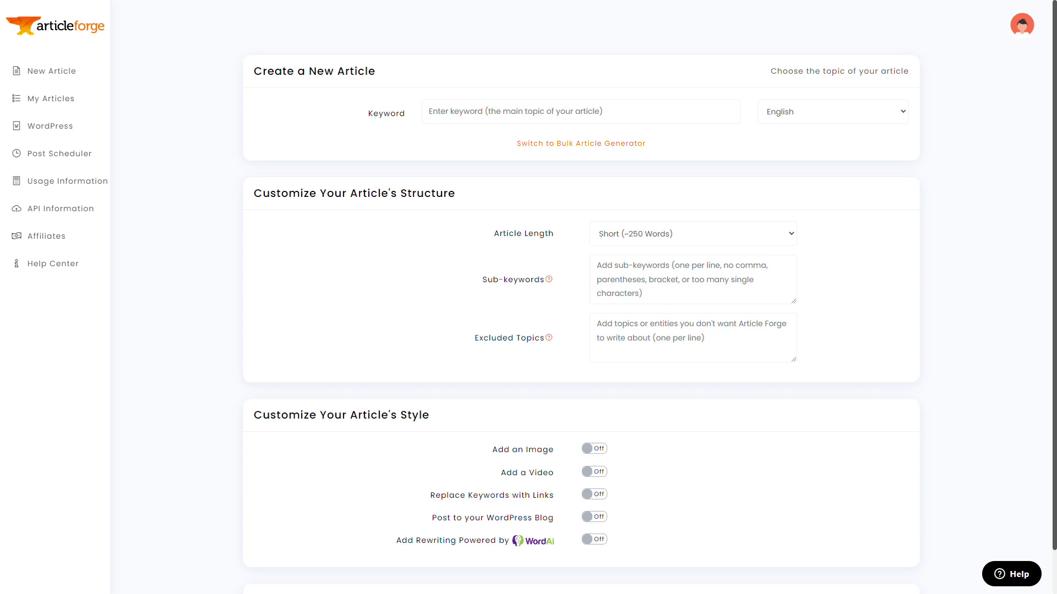
Step: Enter the keyword 'best workouts for each muscle group', choose Very Long (~1,500 Words), and disable automatic headings
click(475, 107)
text(bes)
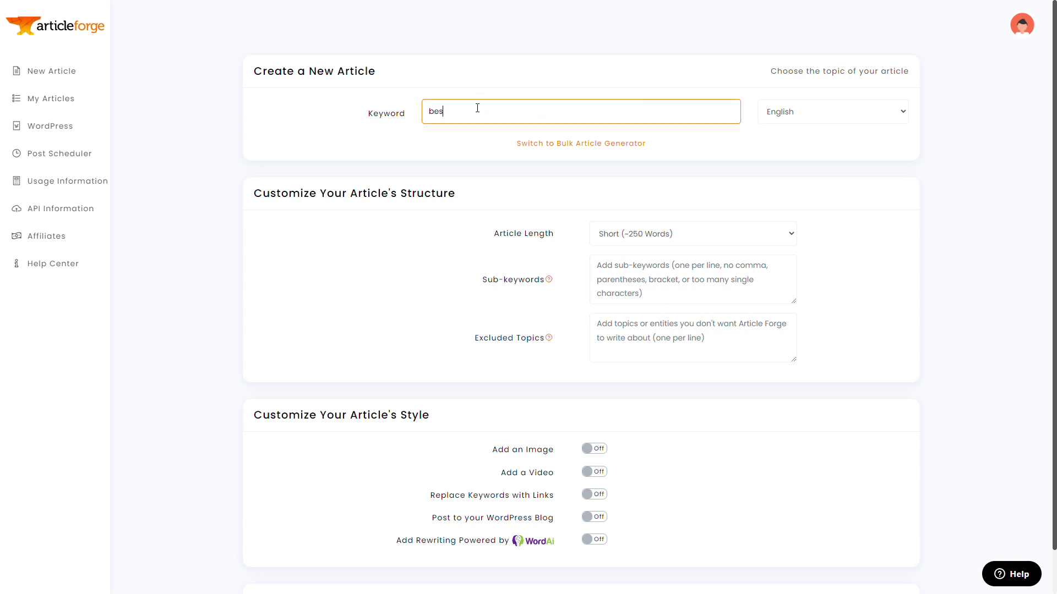
text(t workouts for each muscle group)
click(726, 232)
click(655, 301)
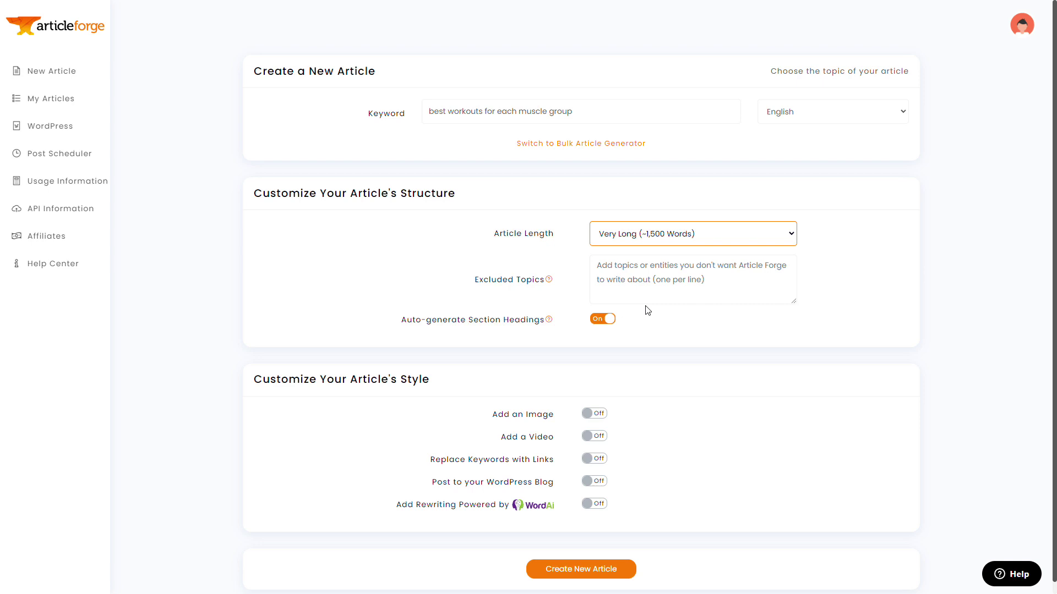
click(604, 321)
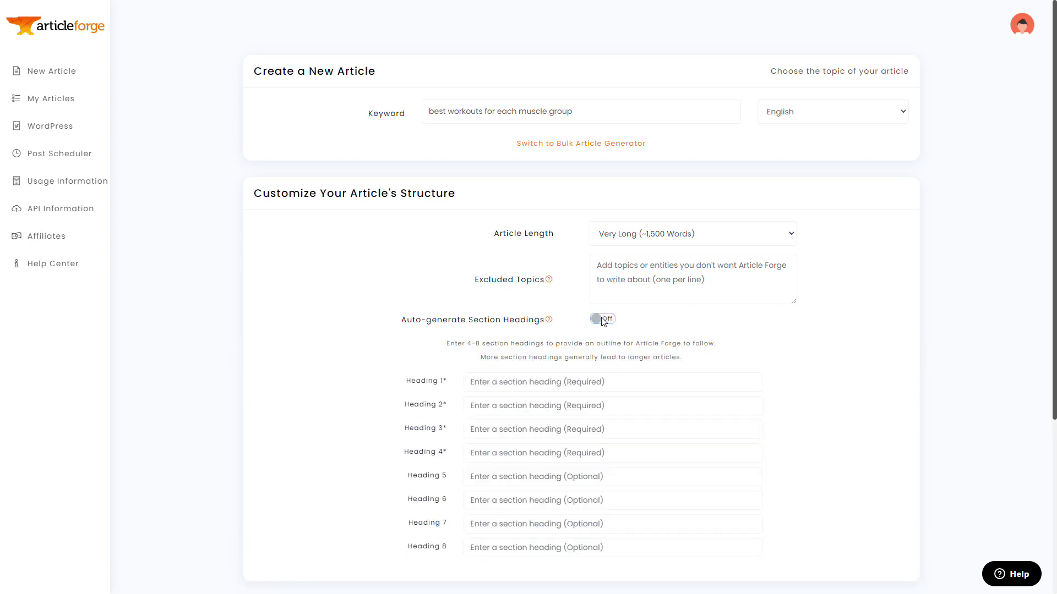
Step: Fill headings 1-4 with Best Leg, Back, Chest and Shoulder Workouts
click(558, 387)
text(Best )
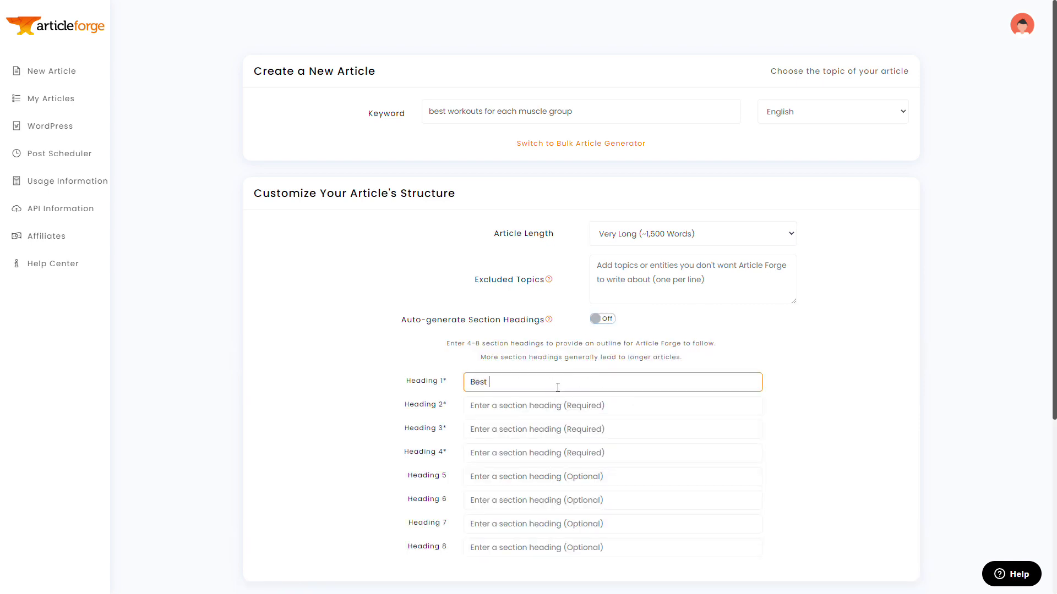
text(Leg Workouts)
key(Tab)
text(Best)
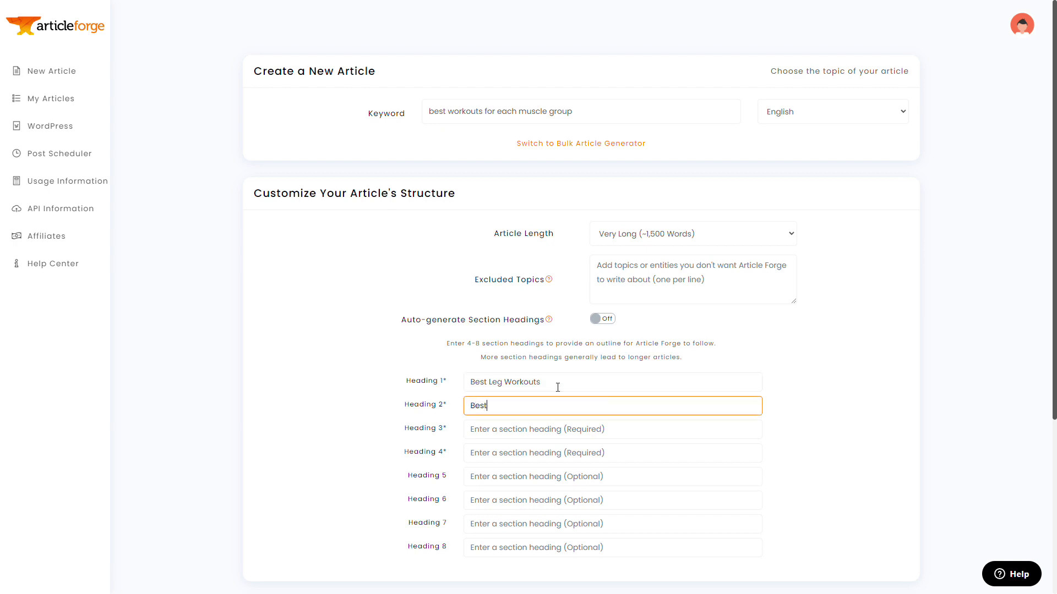
text( Back Workouts)
key(Tab)
text(B)
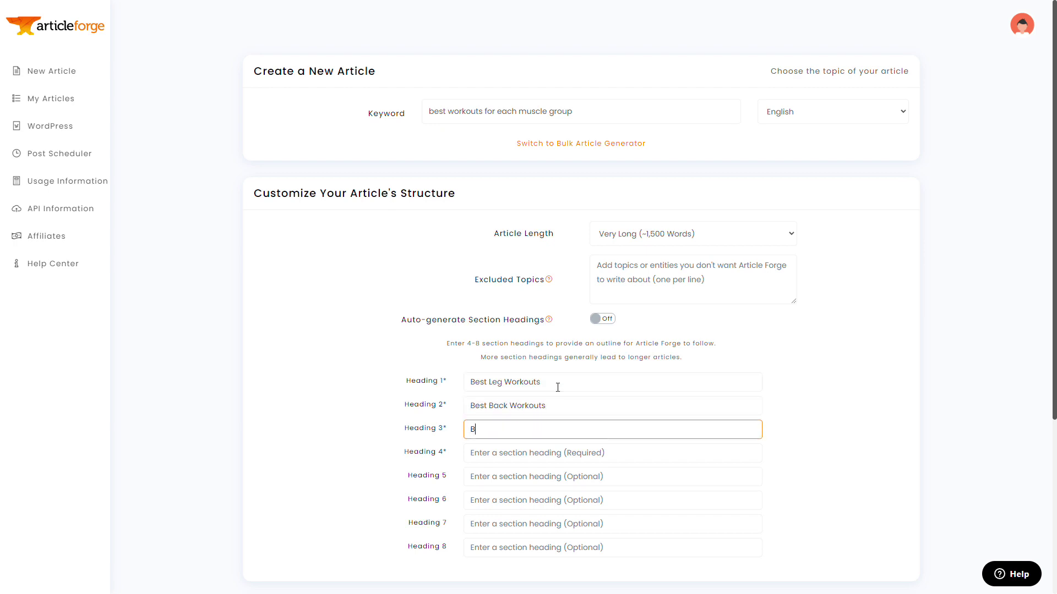
key(BackSpace)
text(Best Chest Workouts)
key(Tab)
text(Best Shou)
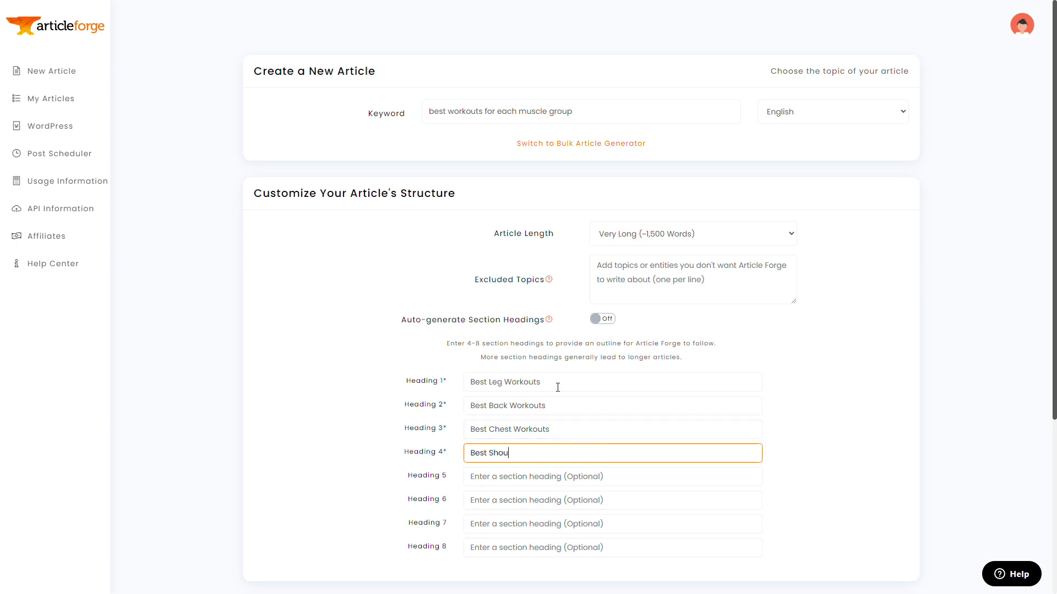
text(lder Workouts)
Step: Add headings 'Best Arm Workouts' and 'Best Core Workouts', then generate the article
key(Tab)
text(Best )
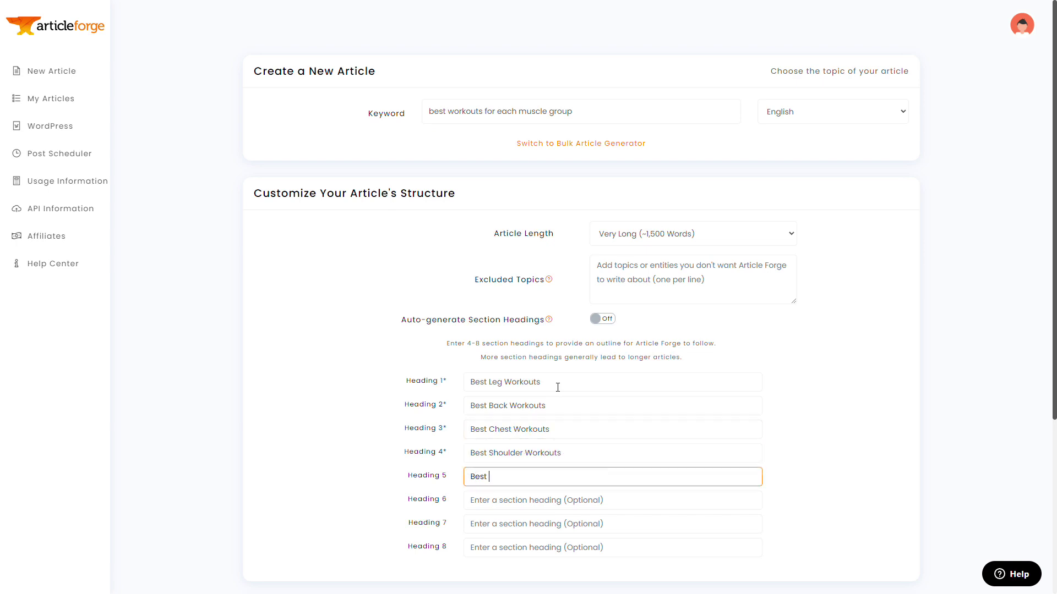
text(Arm Workouts)
key(Tab)
text(Best Core Worko)
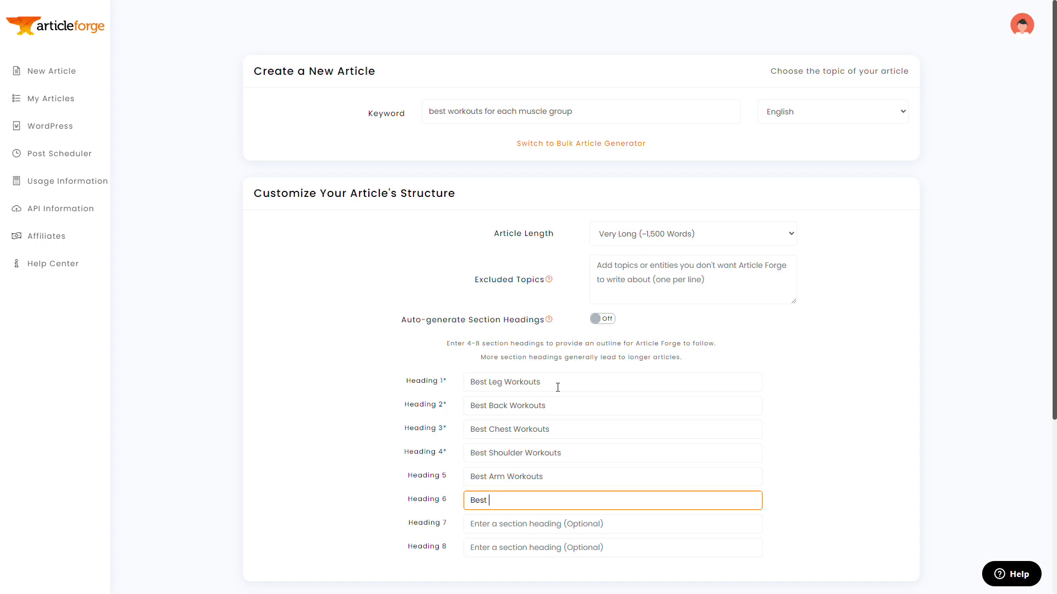
text(uts)
scroll(557, 387, down, 5)
click(588, 557)
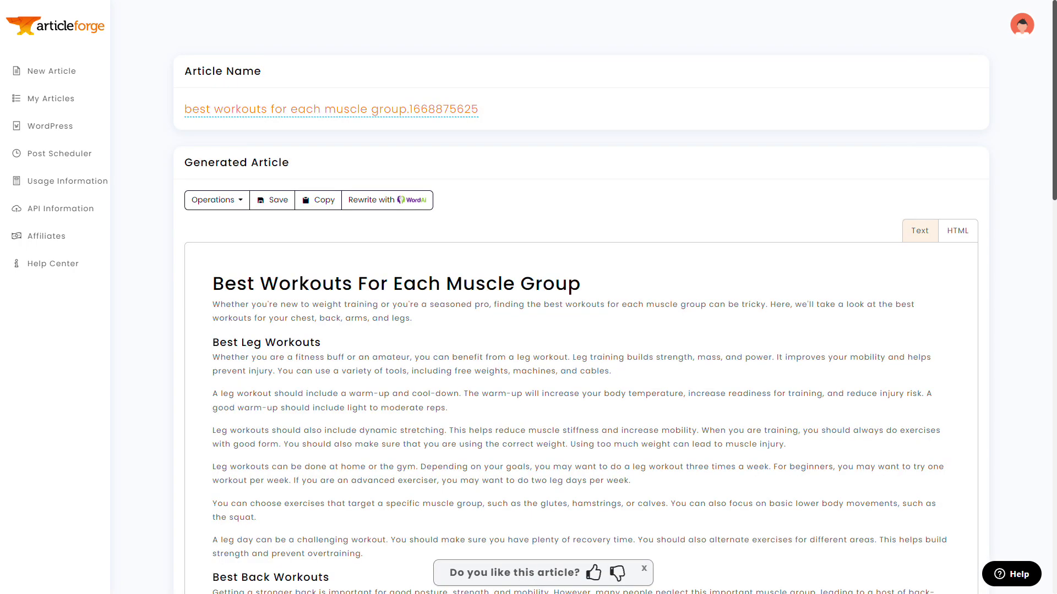
Step: Scroll through the generated article to check the leg through core workout sections
scroll(152, 374, down, 7)
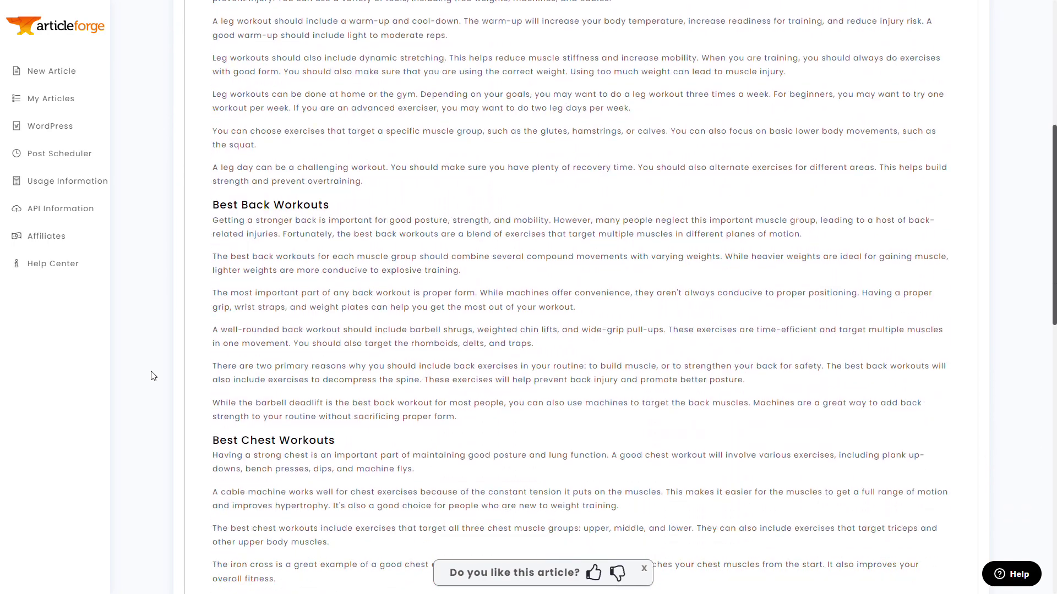
scroll(153, 376, down, 10)
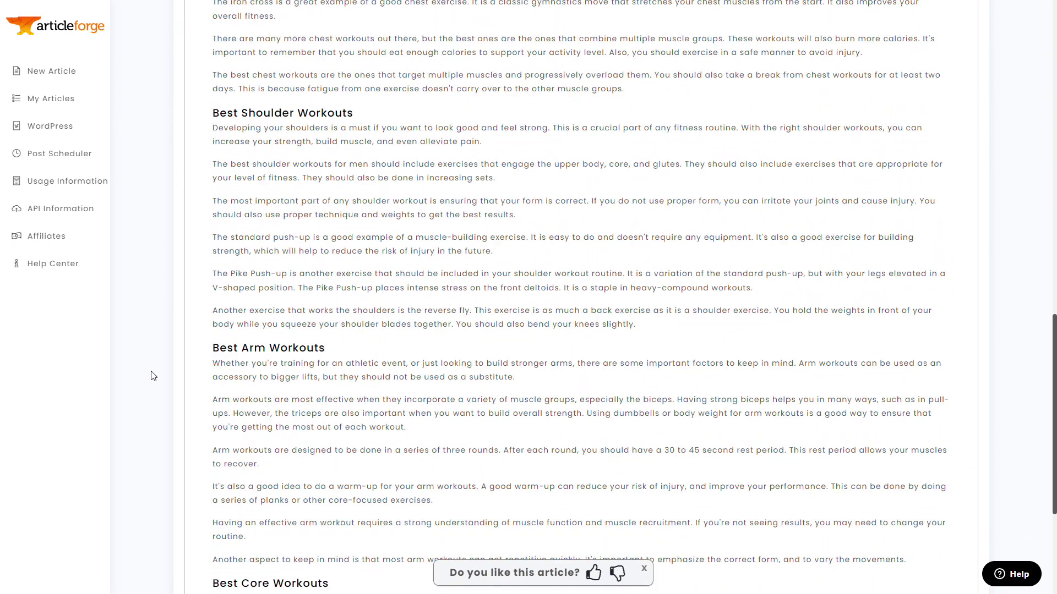
scroll(153, 375, down, 4)
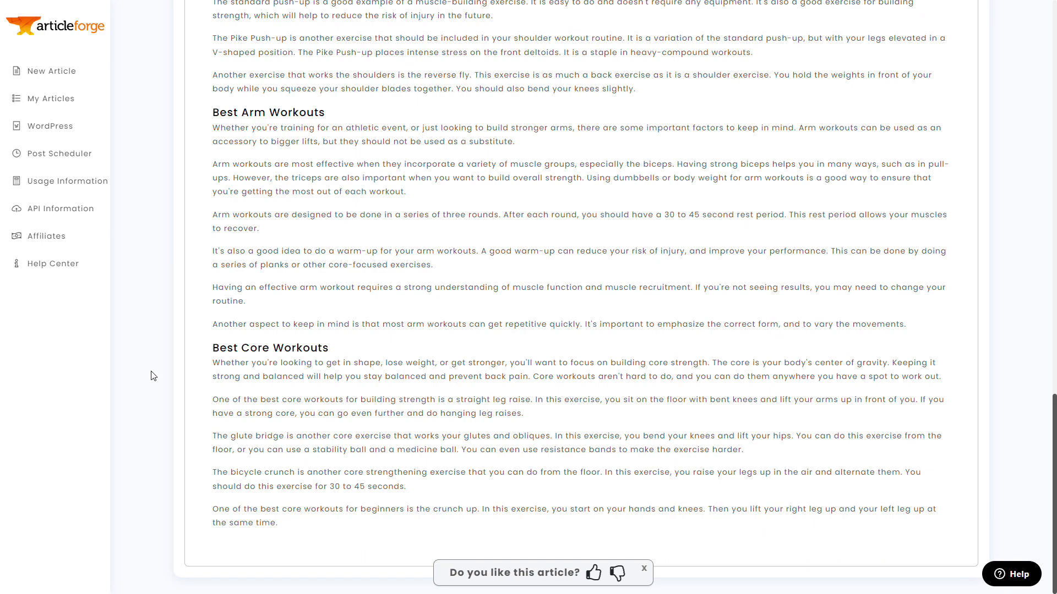
scroll(153, 375, up, 12)
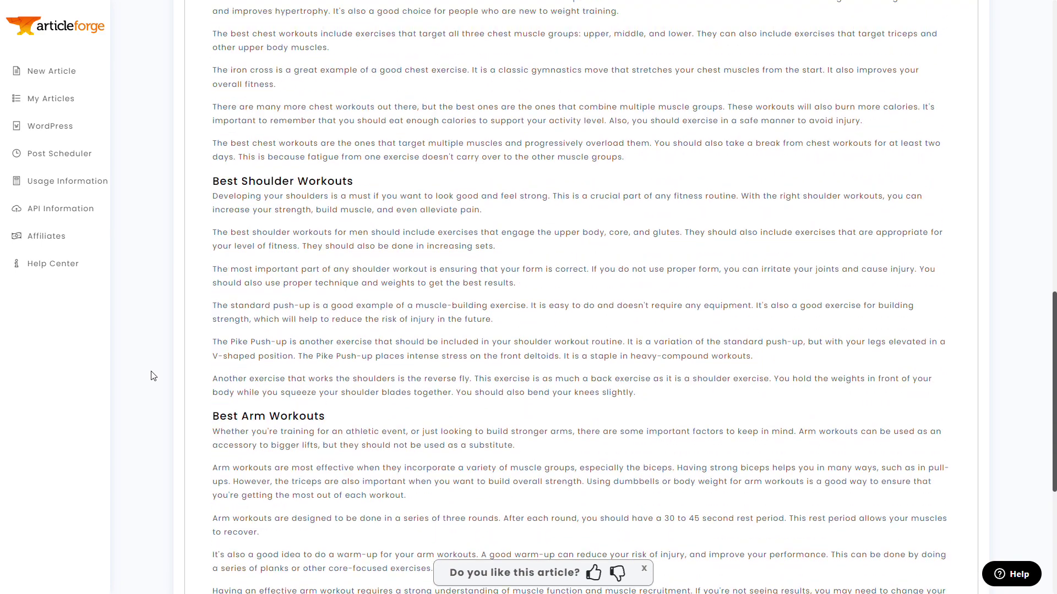
scroll(153, 376, up, 6)
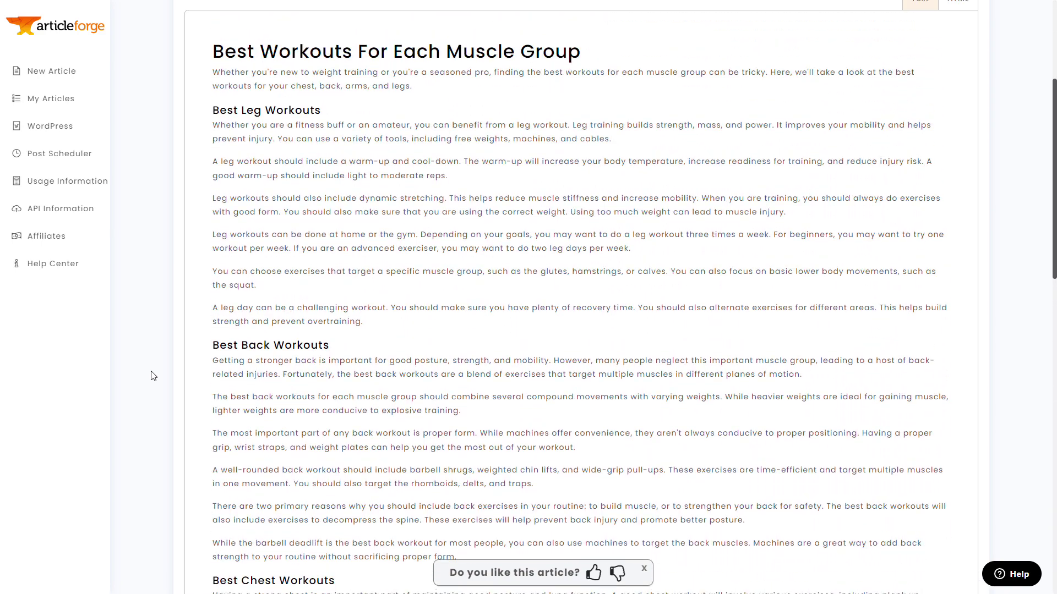
scroll(153, 376, down, 1)
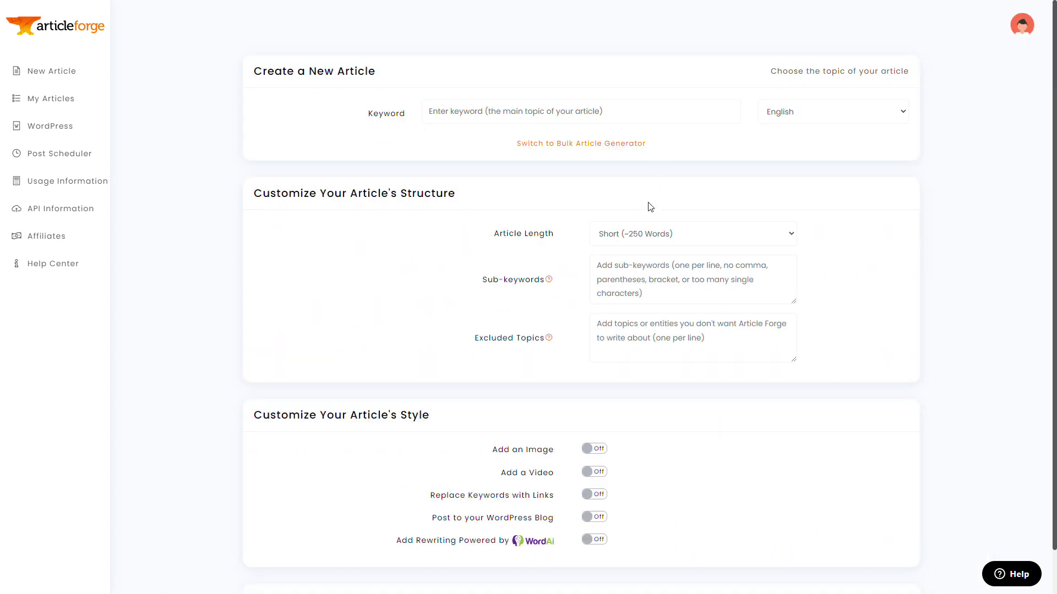
Step: Queue a Long (~750 Words) 'best leg workouts' article with the pasted excluded-topics list
click(643, 232)
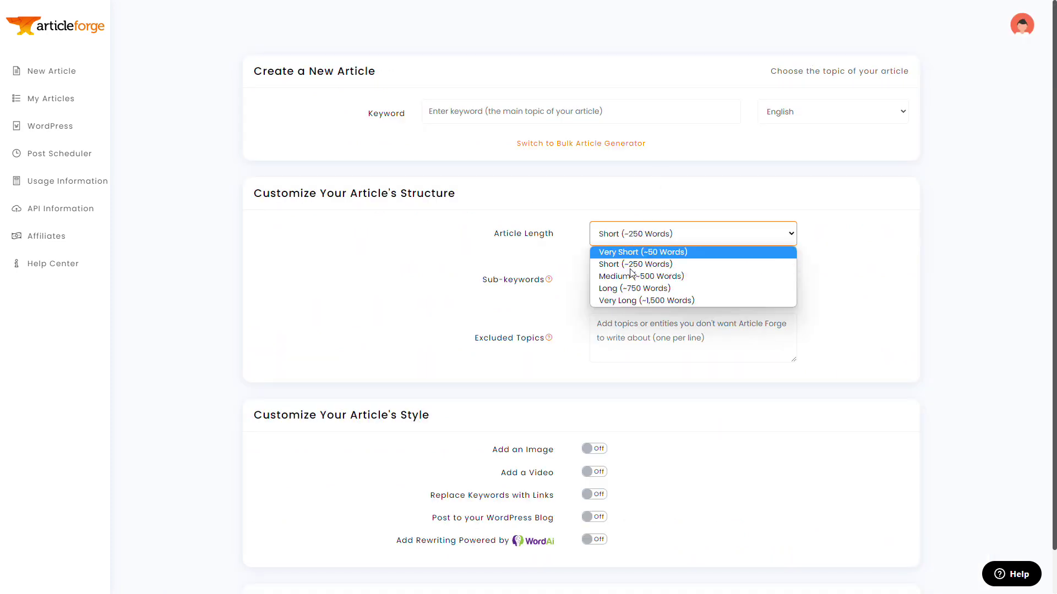
click(638, 289)
click(574, 106)
text(best leg workouts)
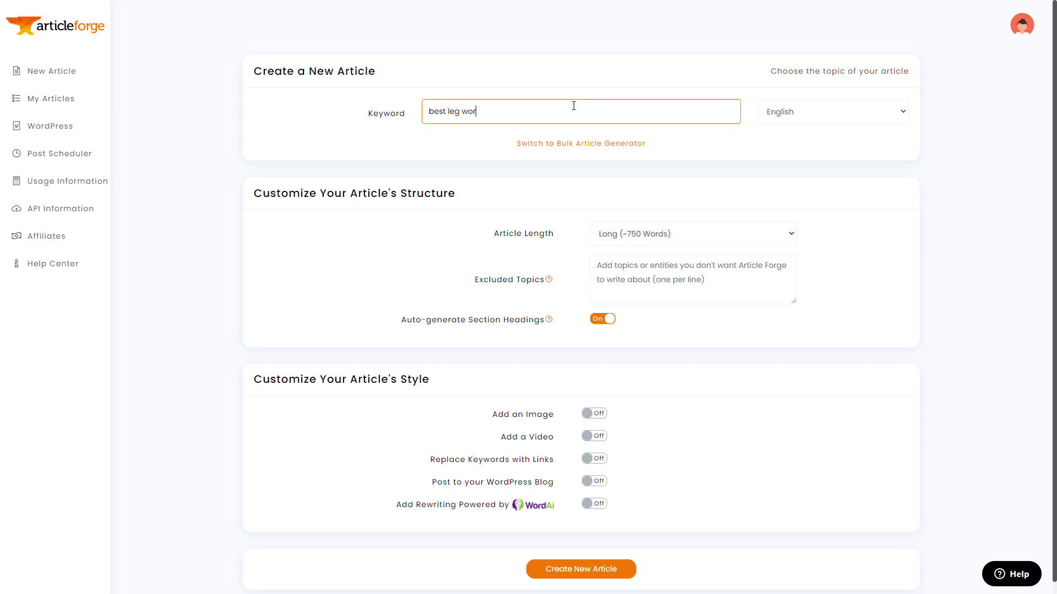
click(676, 291)
key(ctrl+v)
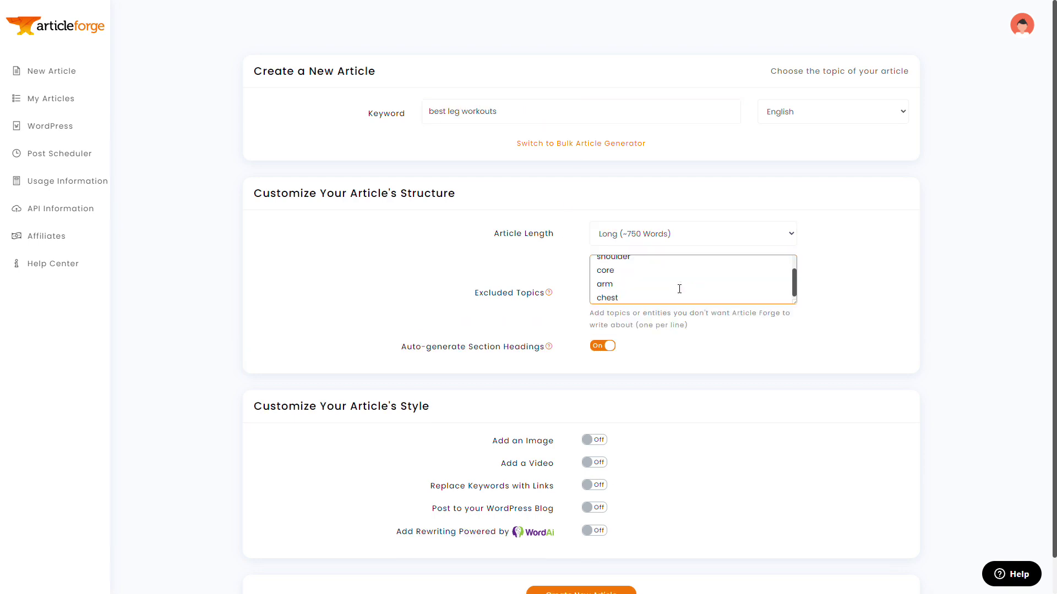
scroll(665, 478, down, 1)
click(616, 557)
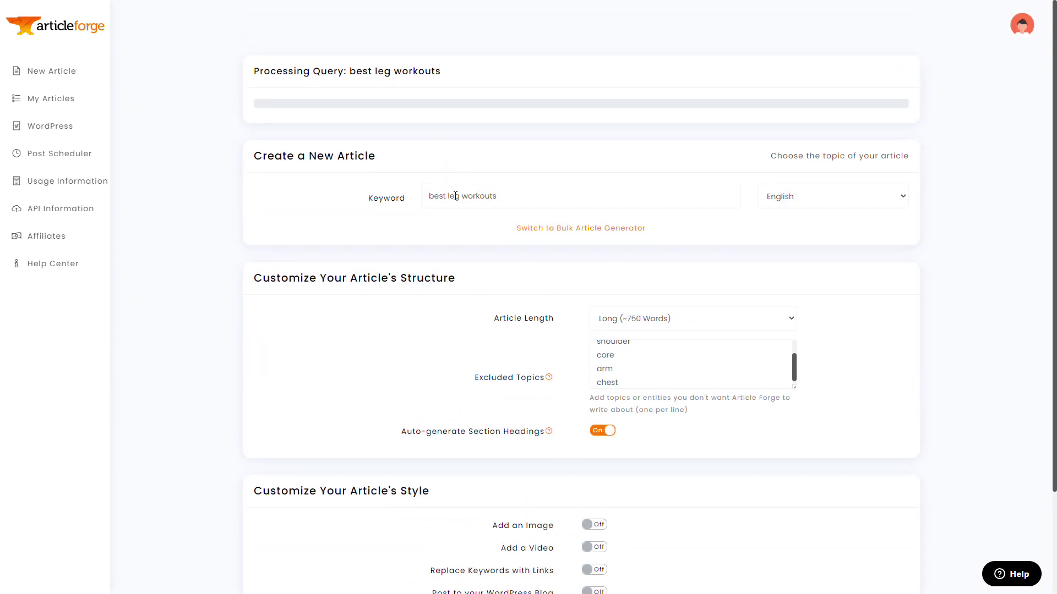
Step: Queue a 'best chest workouts' article, excluding leg instead of chest
double_click(455, 195)
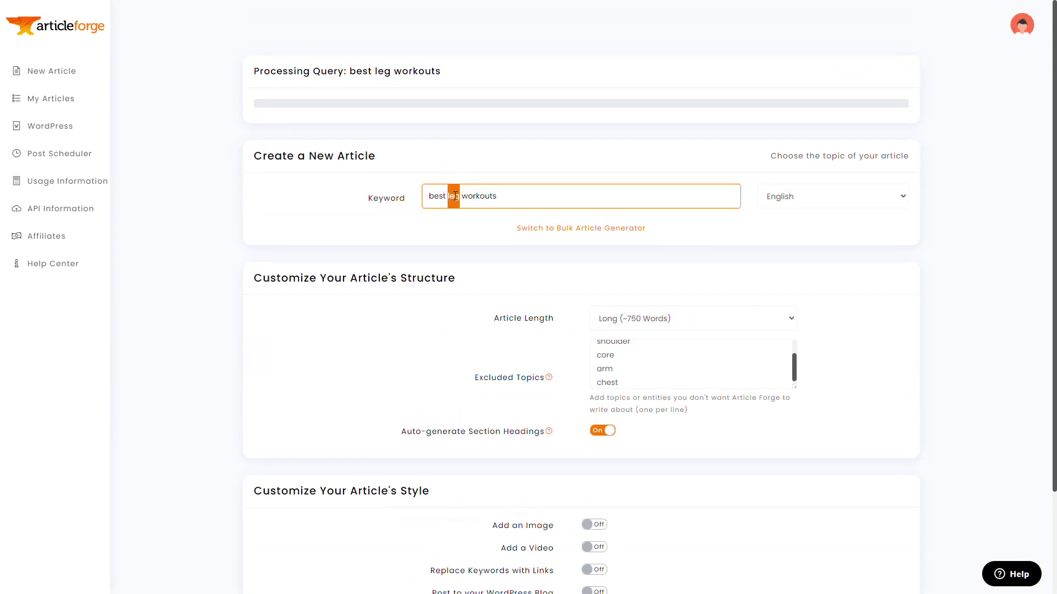
key(BackSpace)
text(chest)
double_click(606, 384)
text(leg)
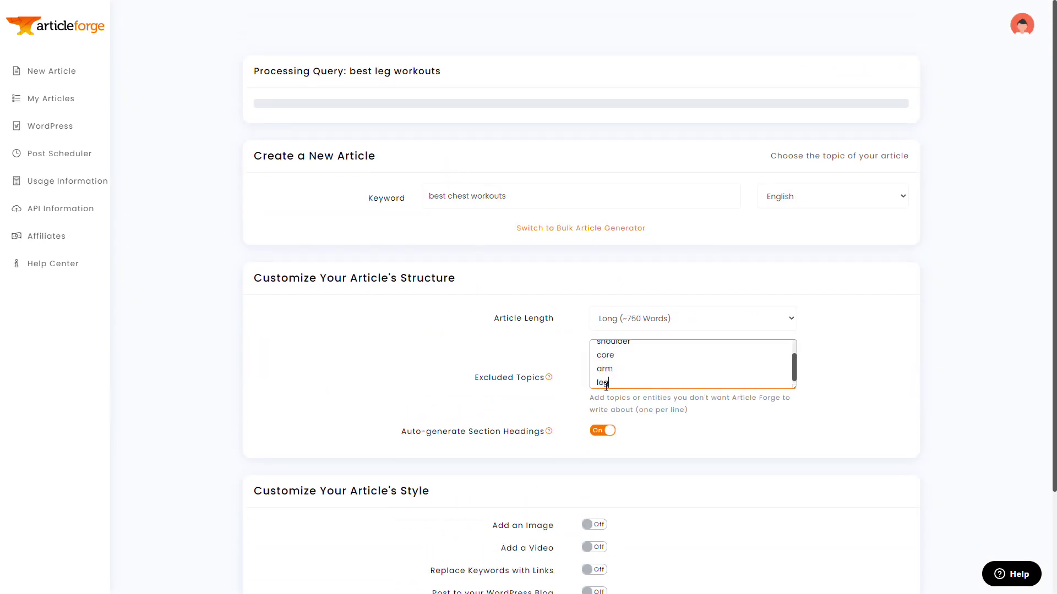
scroll(625, 495, down, 2)
click(625, 559)
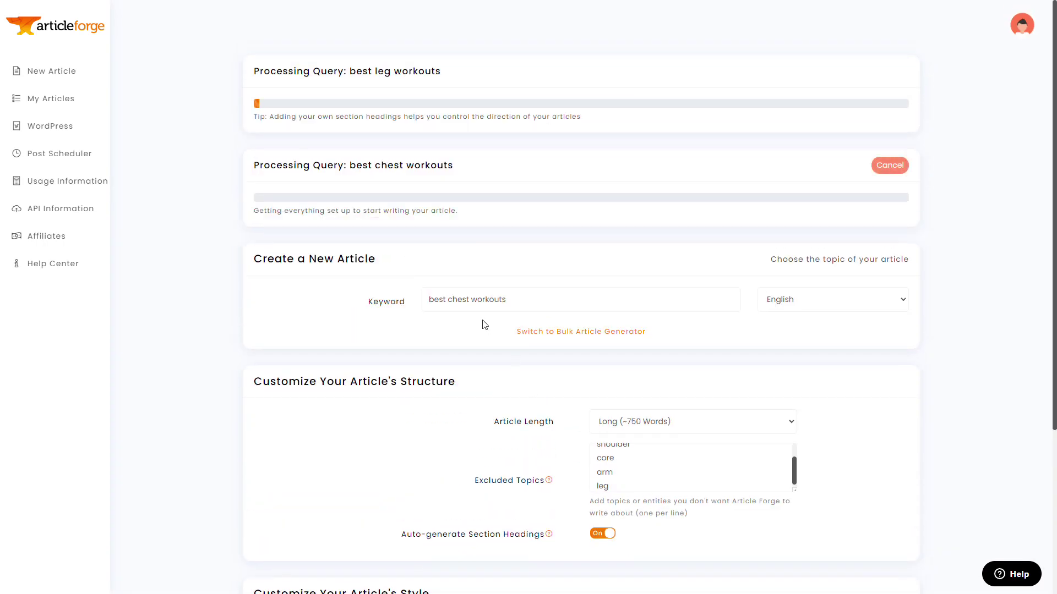
Step: Queue a 'best arm workouts' article, excluding chest instead of arm
double_click(454, 299)
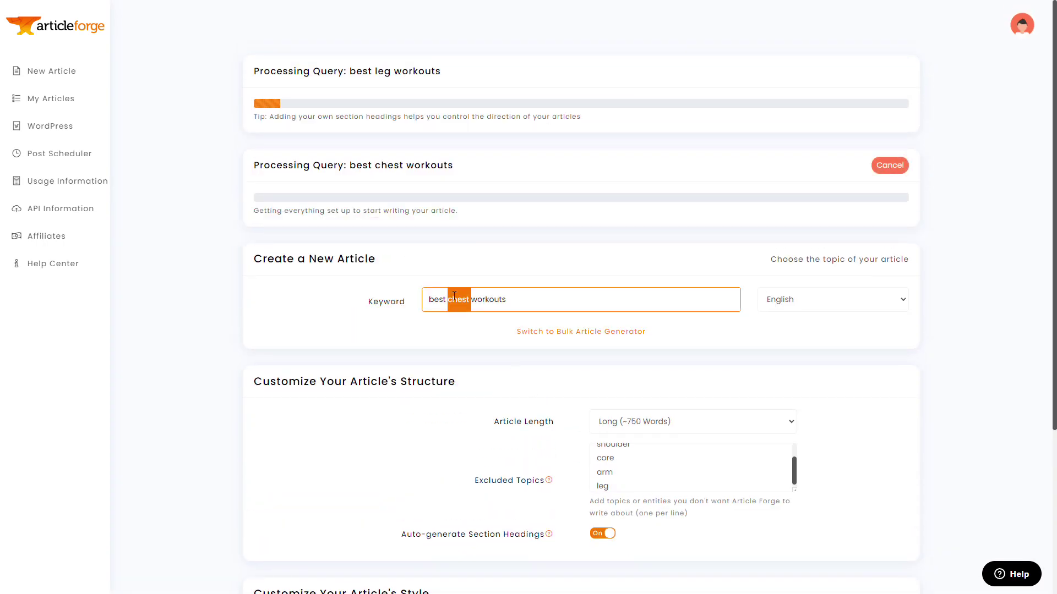
text(arm)
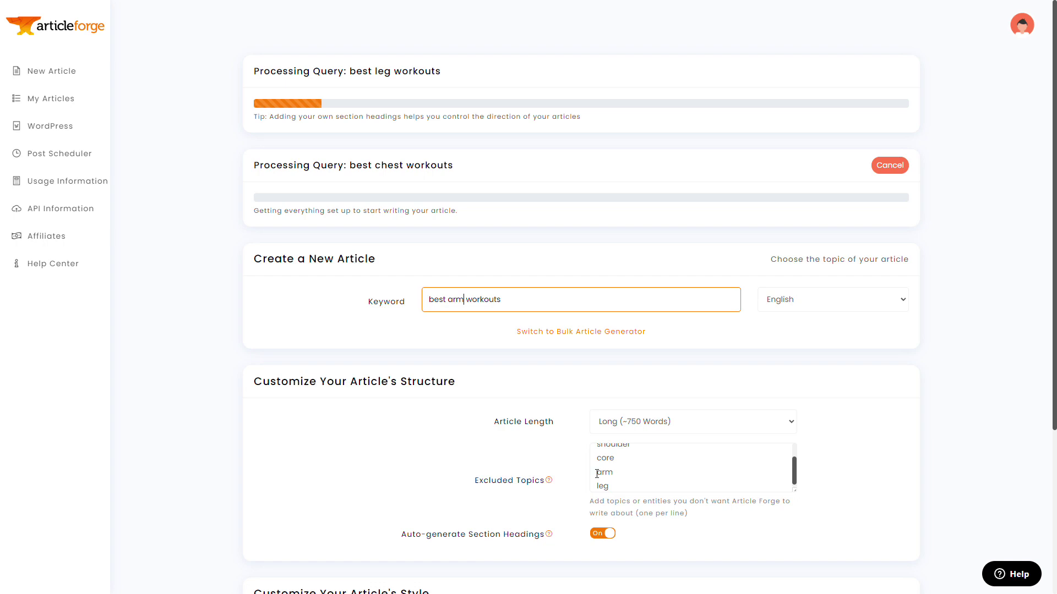
double_click(601, 473)
key(BackSpace)
text(chest)
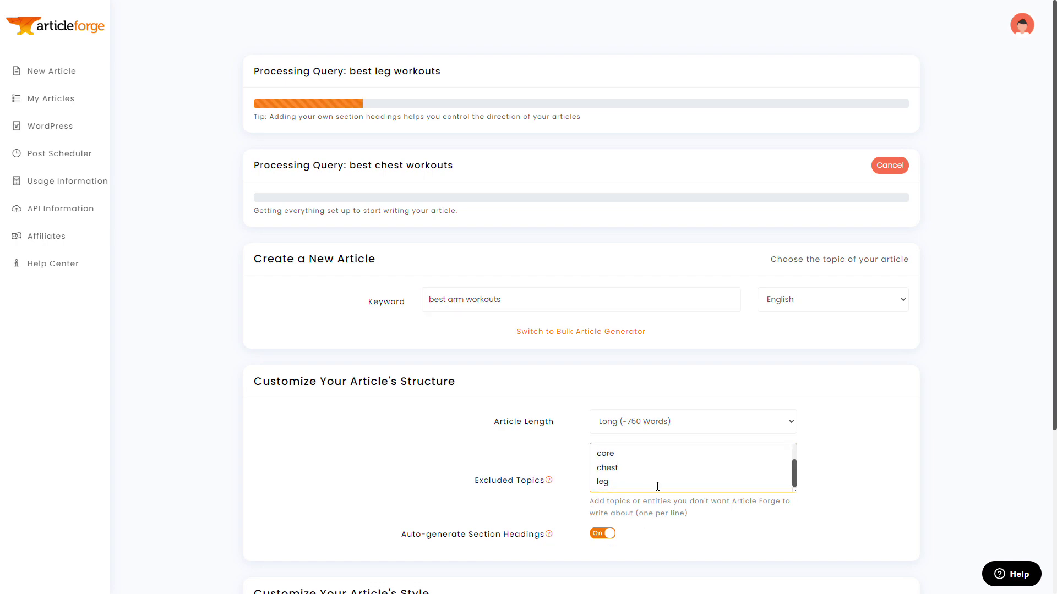
scroll(605, 496, down, 4)
click(590, 557)
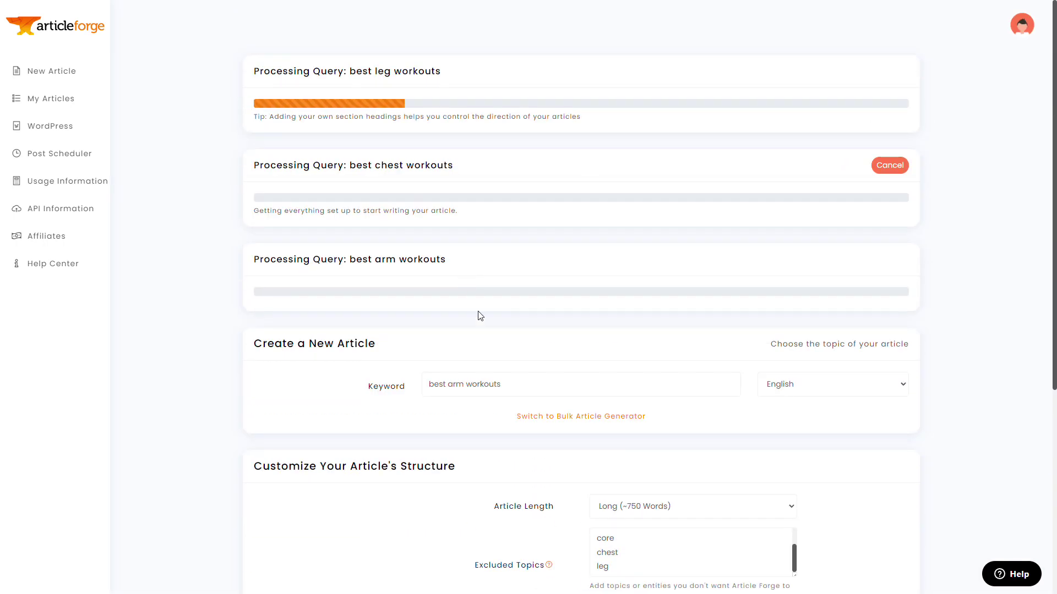
Step: Queue a 'best core workouts' article, excluding arm instead of core
double_click(456, 392)
text(core)
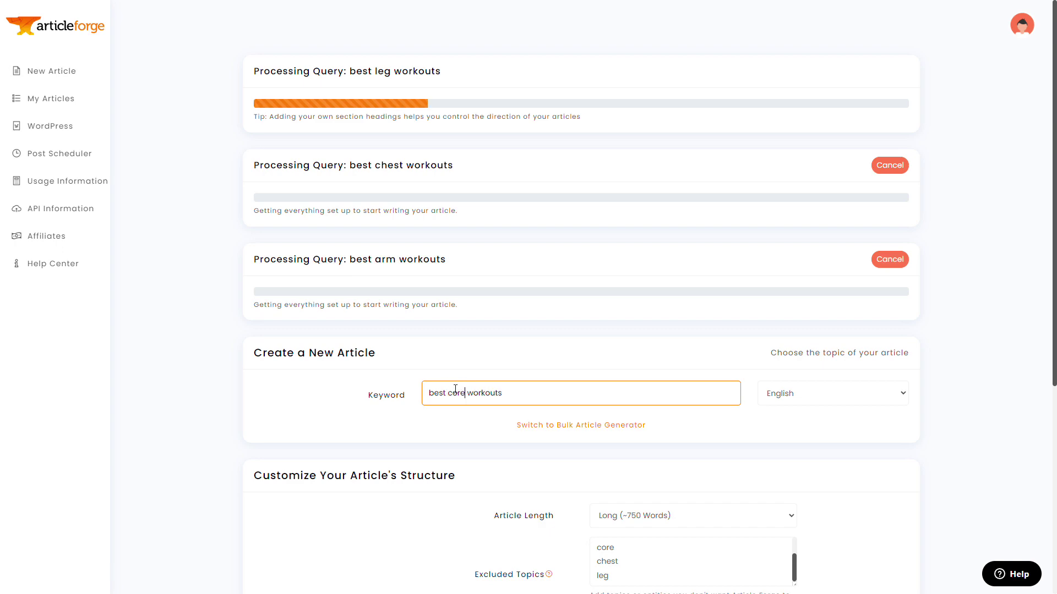
scroll(637, 303, down, 4)
double_click(604, 329)
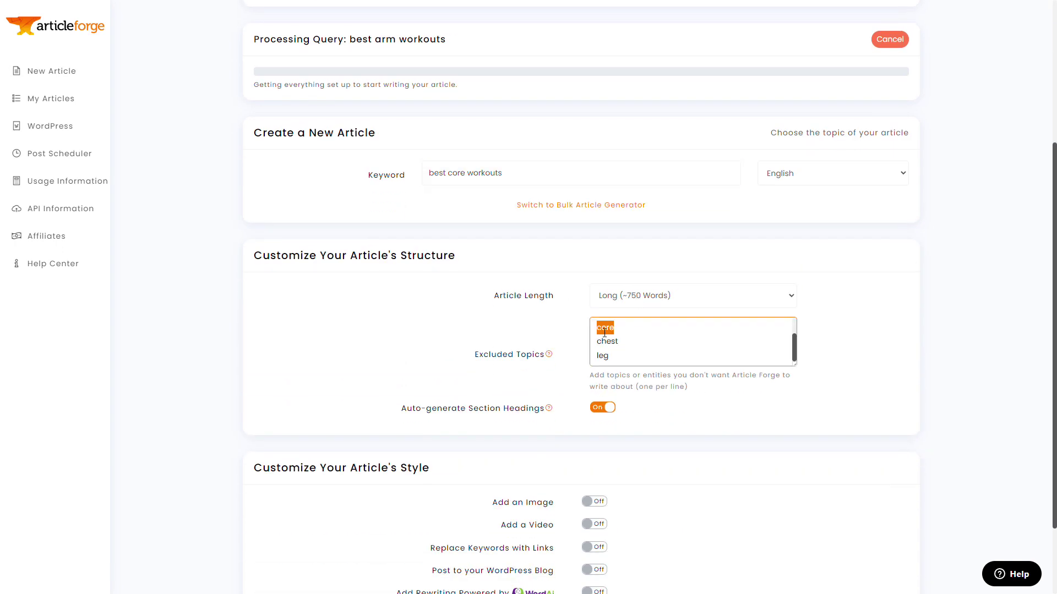
text(arm)
scroll(572, 418, down, 2)
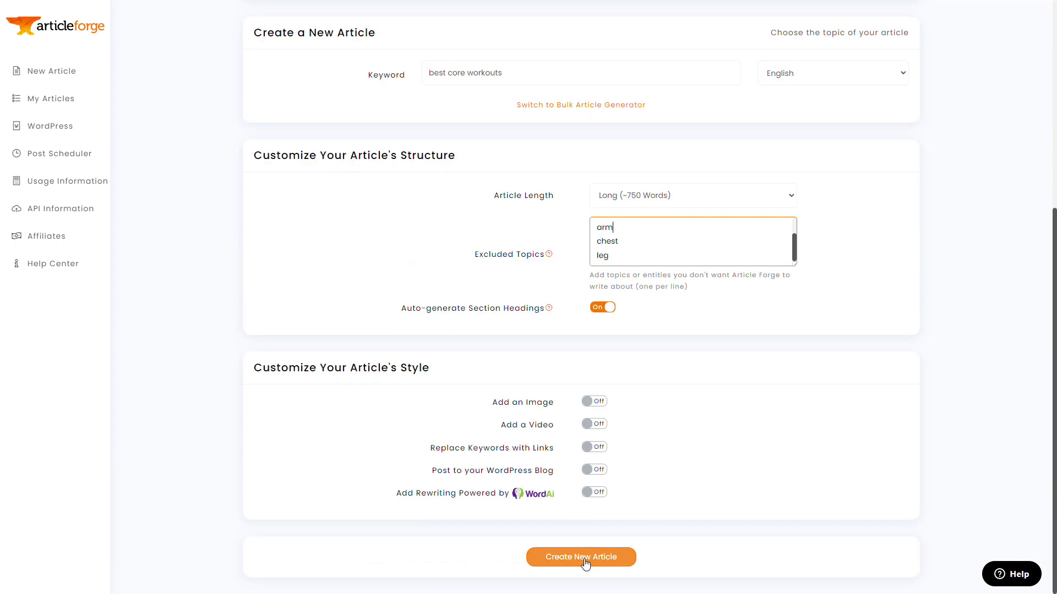
click(579, 556)
Step: Change the keyword to 'best shoulder workouts' and queue that article
scroll(456, 309, down, 3)
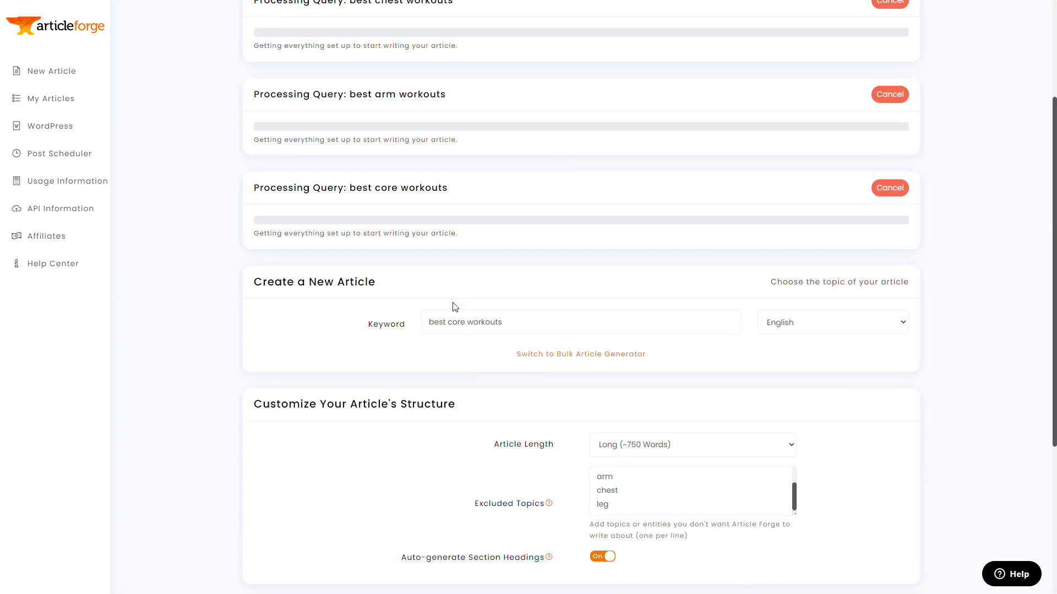
double_click(452, 326)
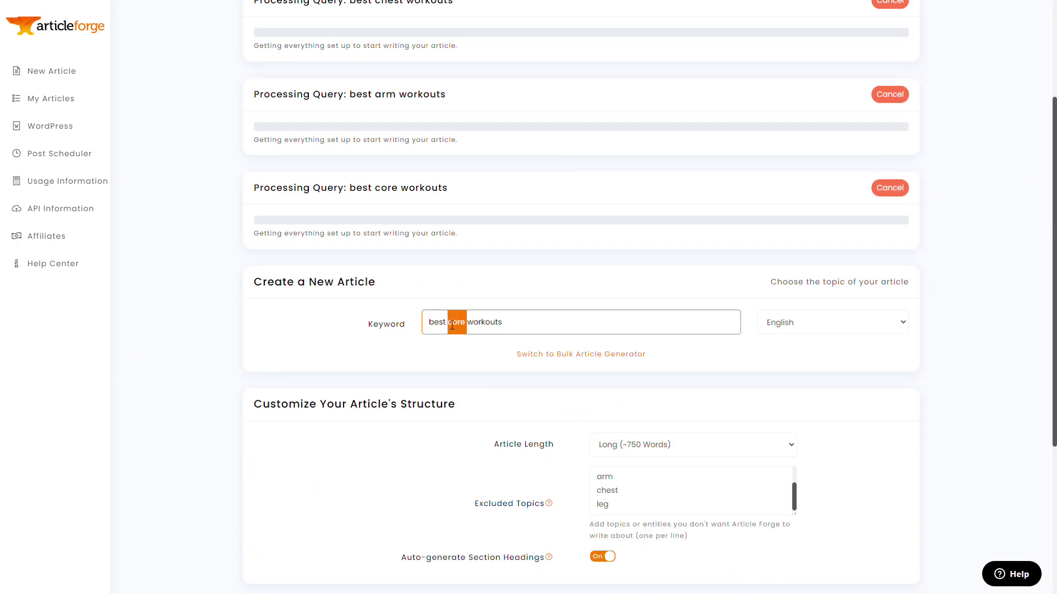
text(shoulder)
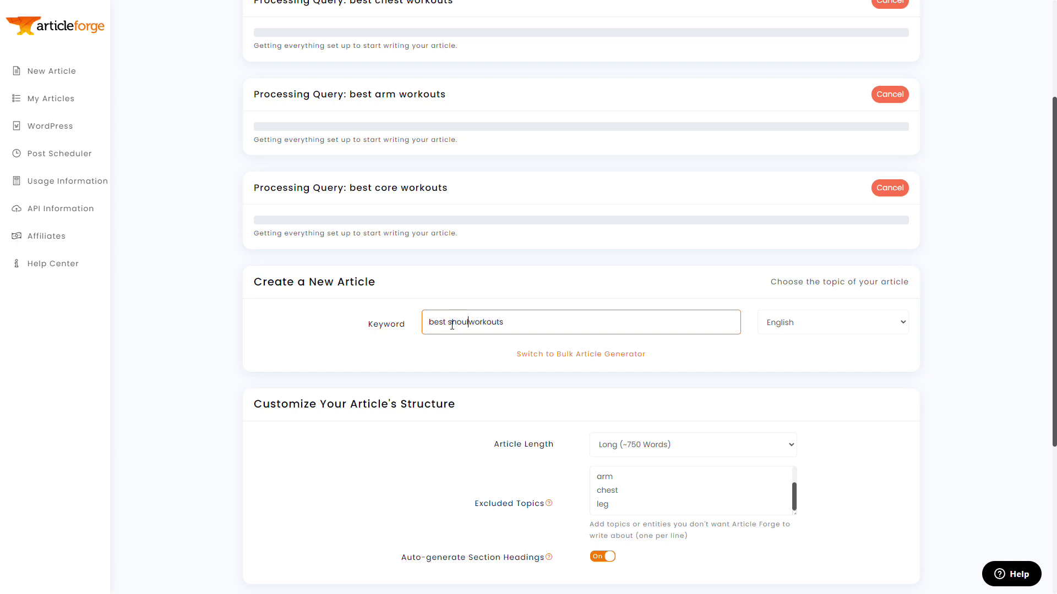
scroll(599, 476, up, 2)
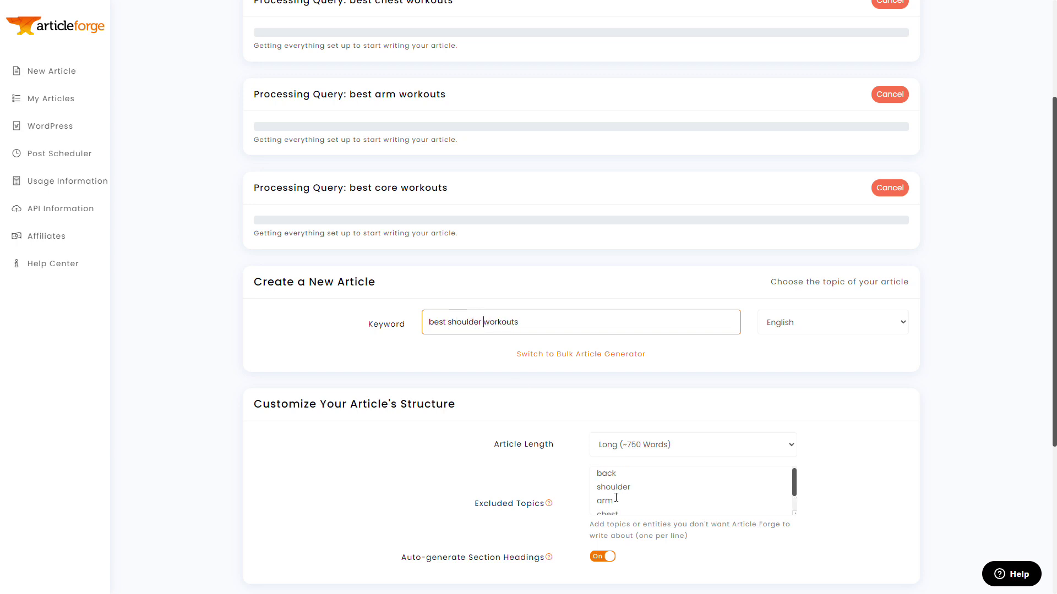
double_click(609, 489)
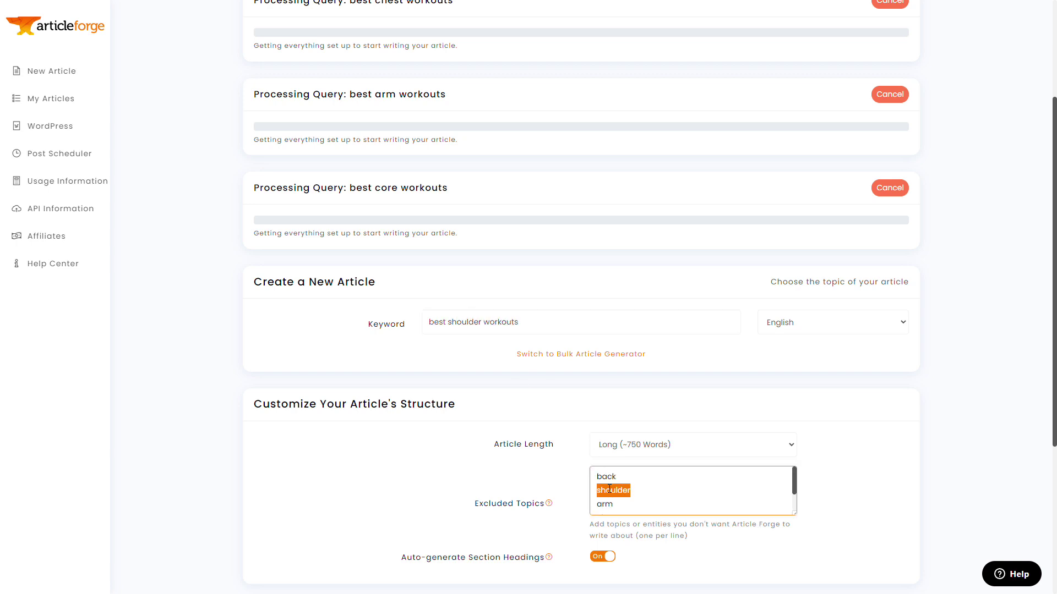
click(609, 490)
scroll(610, 489, down, 5)
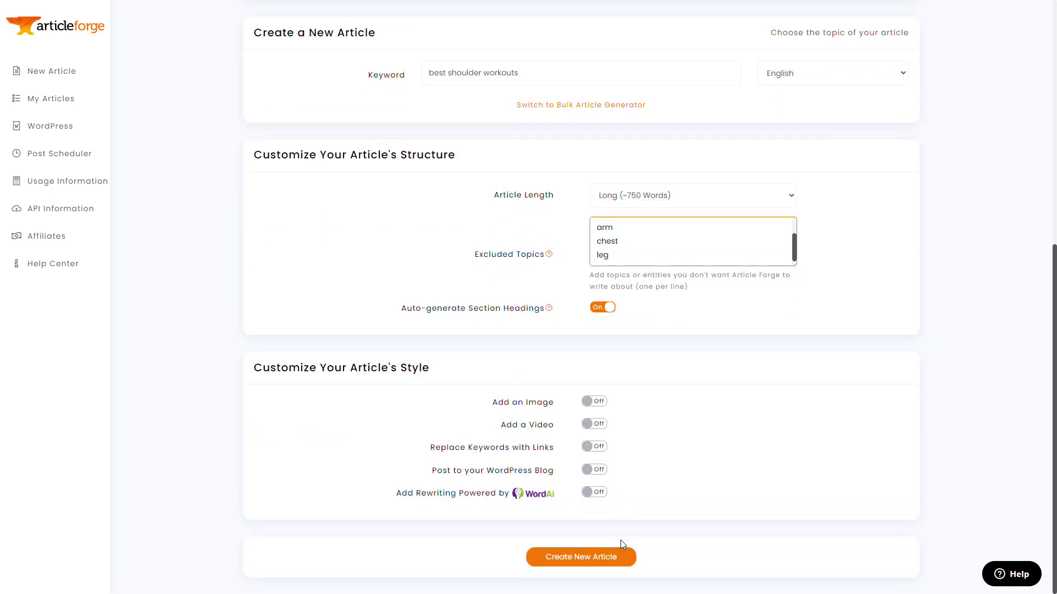
click(609, 556)
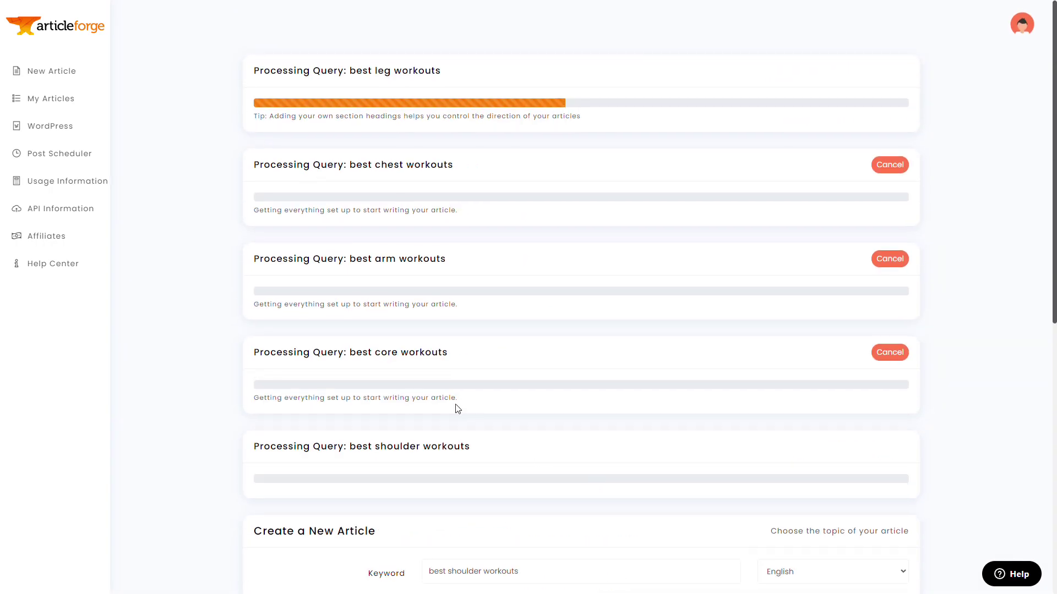
Step: Queue a 'best back workouts' article, excluding shoulder instead of back
scroll(456, 408, down, 3)
double_click(461, 408)
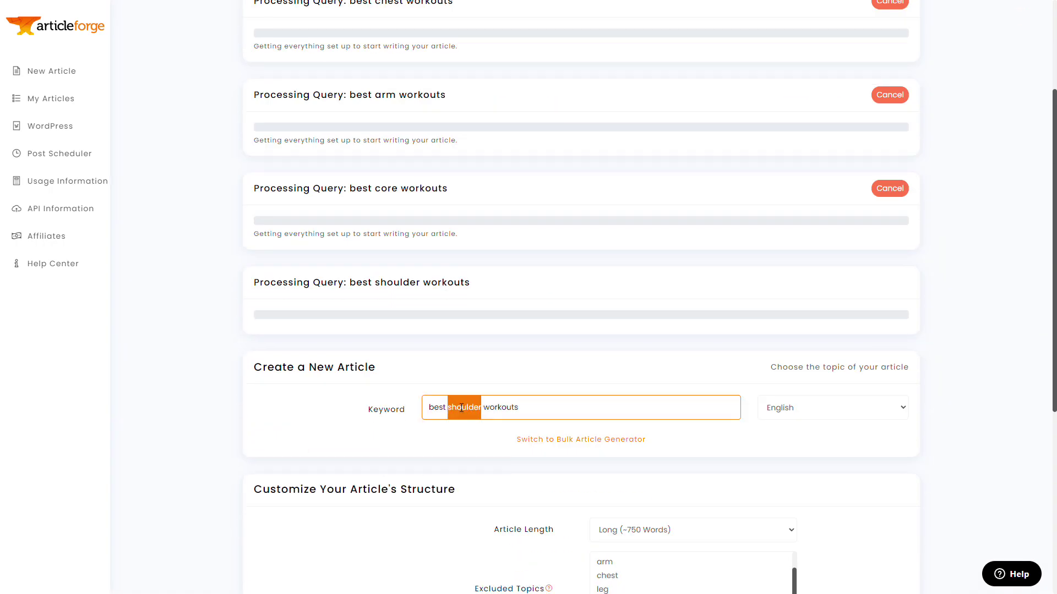
text(back)
scroll(408, 521, down, 5)
scroll(605, 294, up, 2)
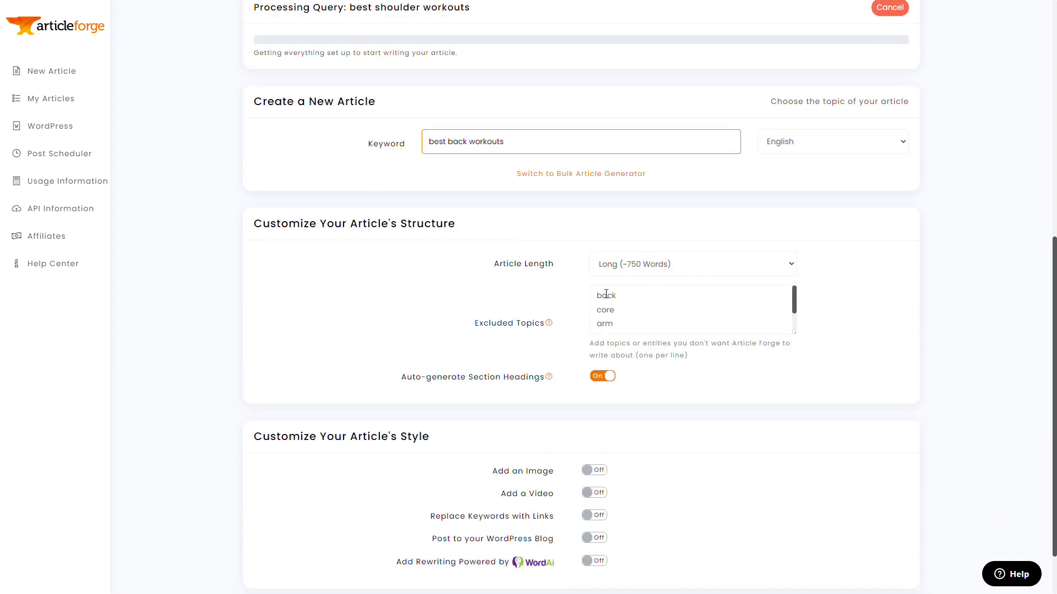
double_click(605, 294)
text(shoulder)
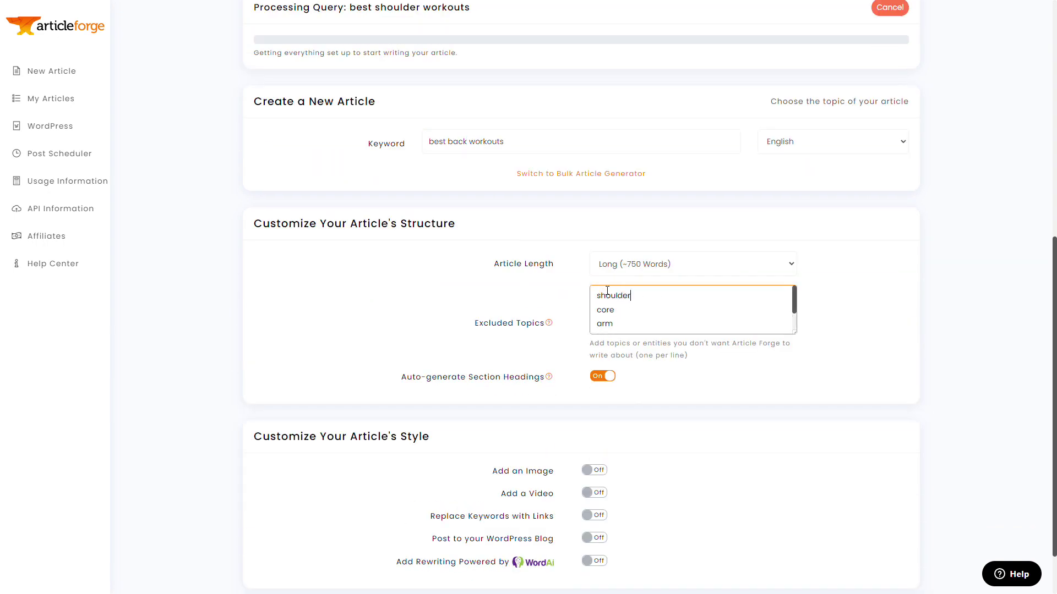
scroll(436, 462, down, 1)
click(616, 565)
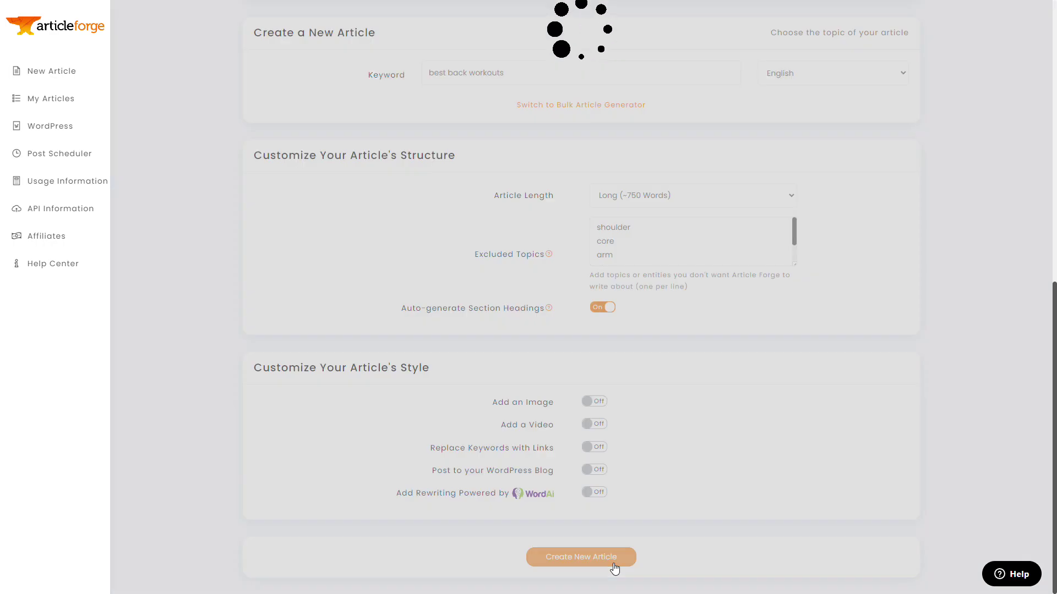
scroll(602, 520, down, 10)
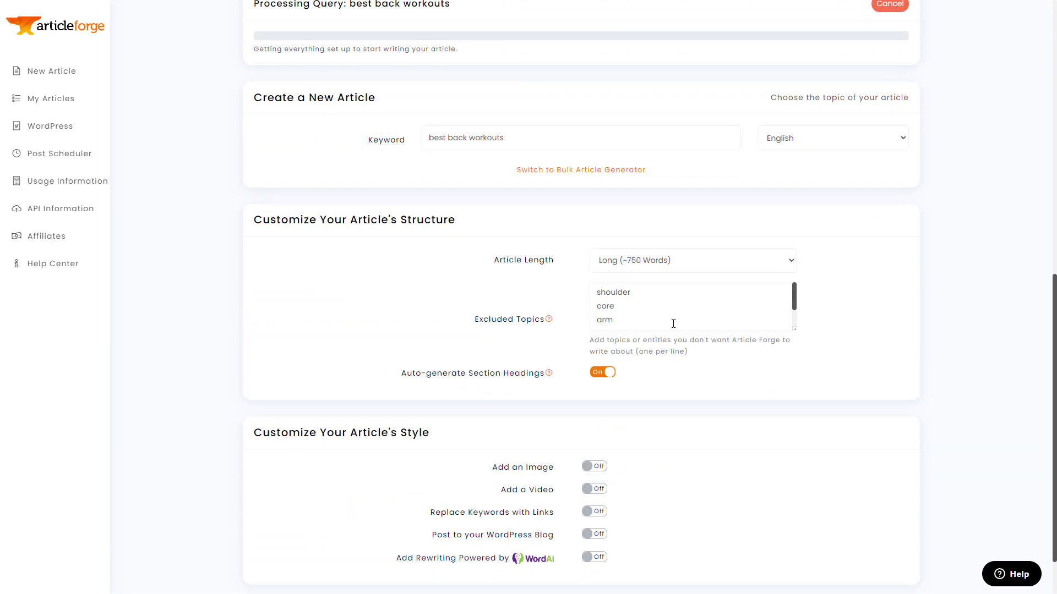
Step: Clear the excluded topics and set the keyword to 'intro to the best weight lifting exercises for each muscle group'
click(665, 309)
key(ctrl+a)
key(BackSpace)
scroll(373, 359, down, 1)
click(499, 106)
key(ctrl+a)
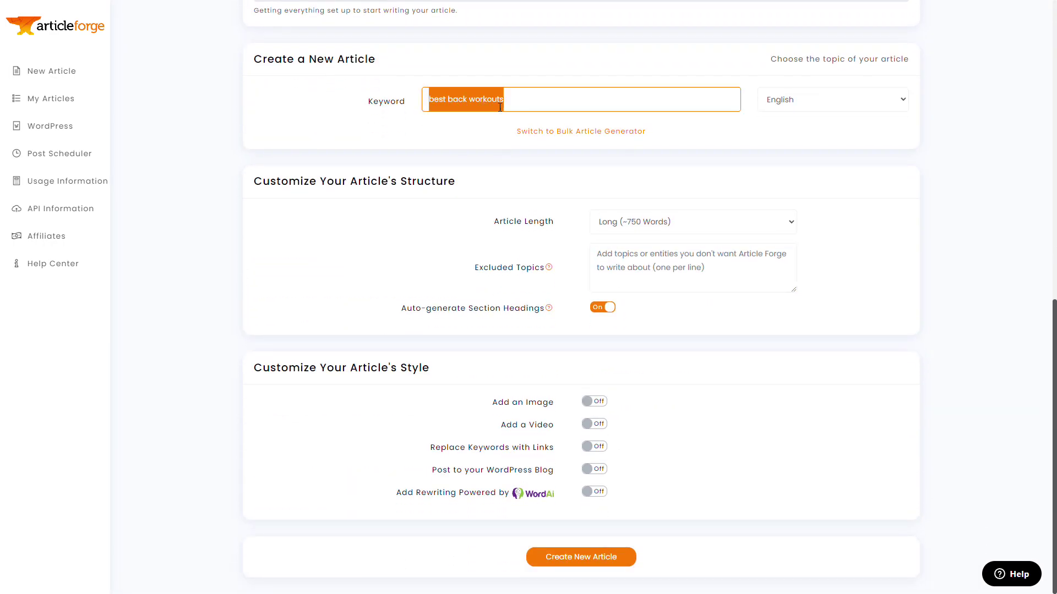
text(intro to the best weight lifting e x)
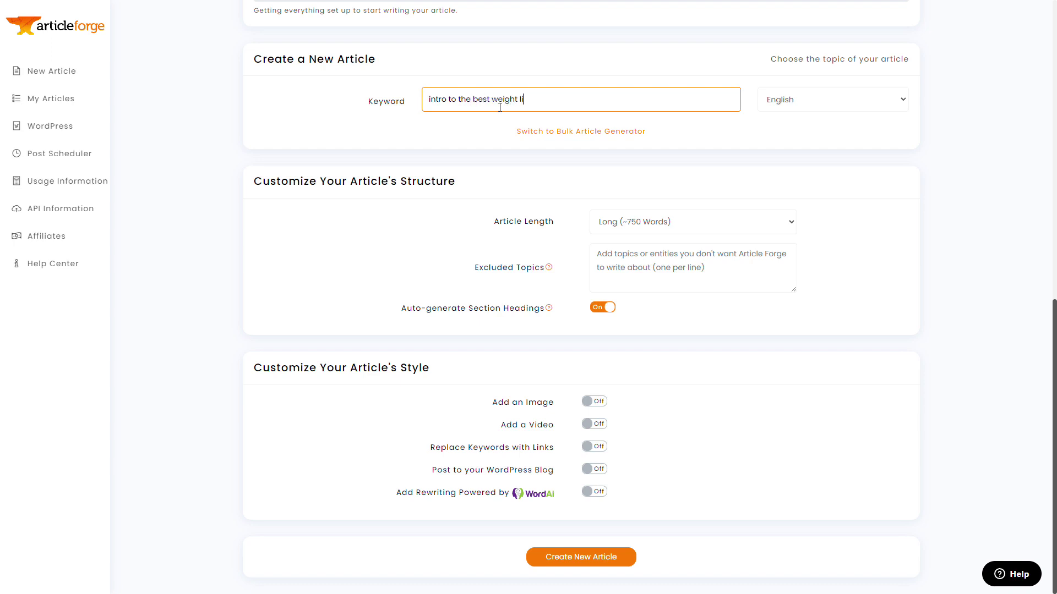
key(BackSpace)
key(BackSpace)
text(xercises for each muscle group)
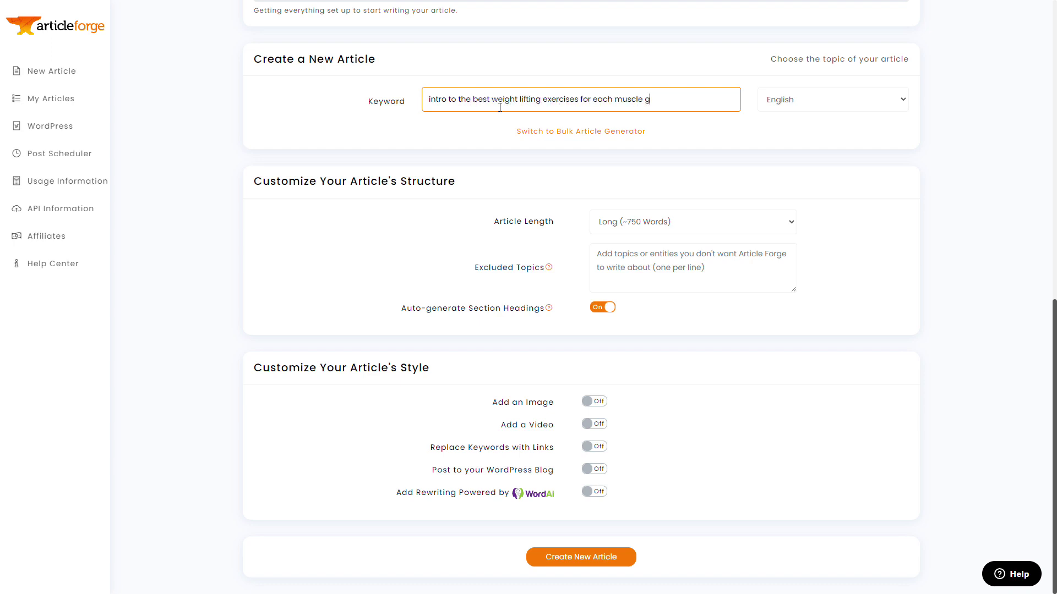
Step: Generate the intro at Very Short (~50 Words) length
click(660, 229)
click(651, 238)
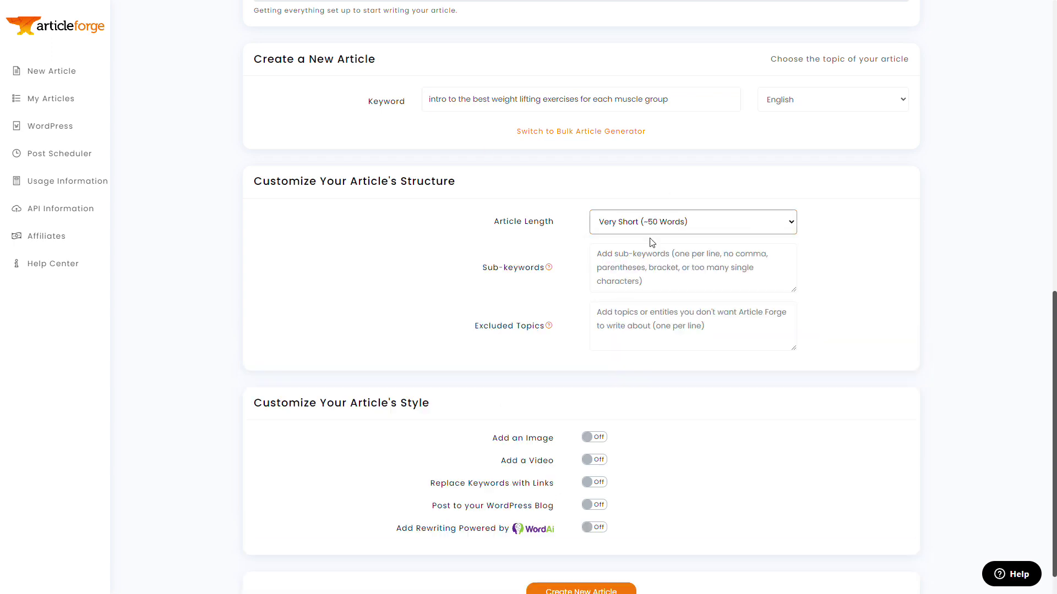
click(613, 591)
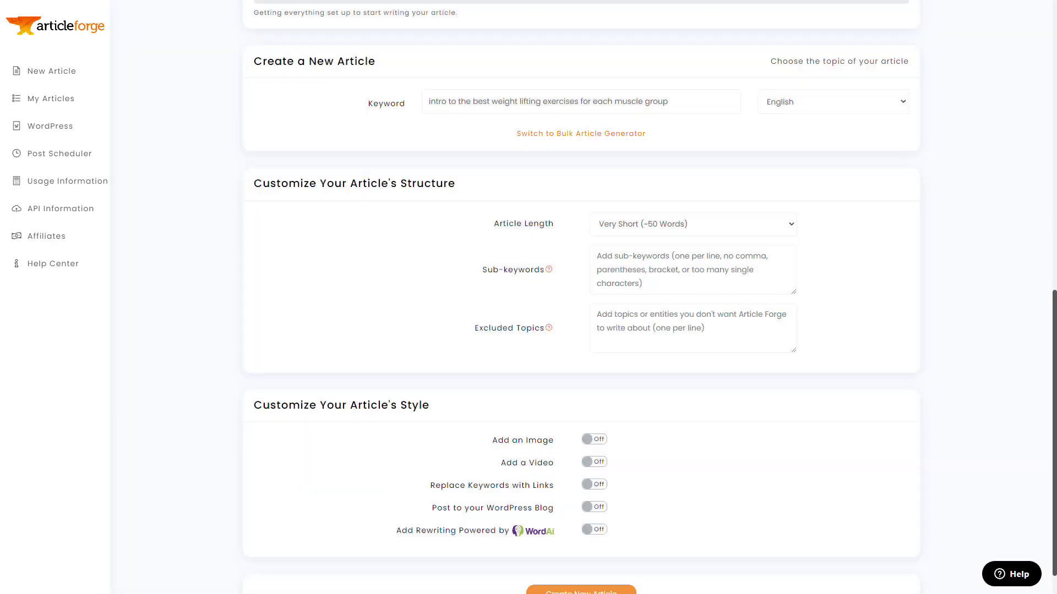
scroll(133, 471, down, 7)
scroll(134, 471, down, 5)
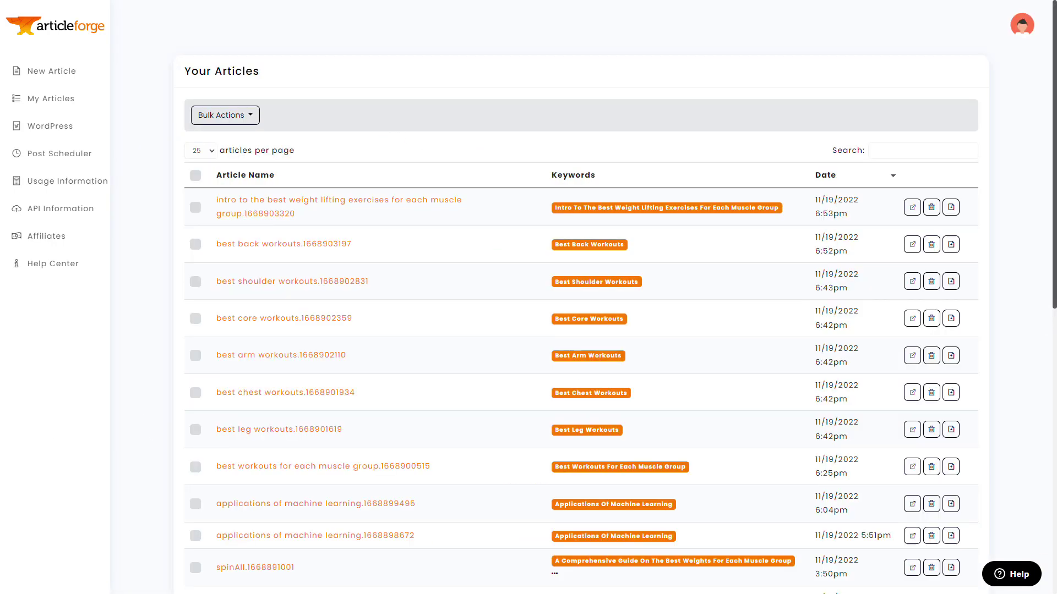
Step: Select the intro plus back, shoulder, core, arm, chest and leg articles and combine them
click(196, 207)
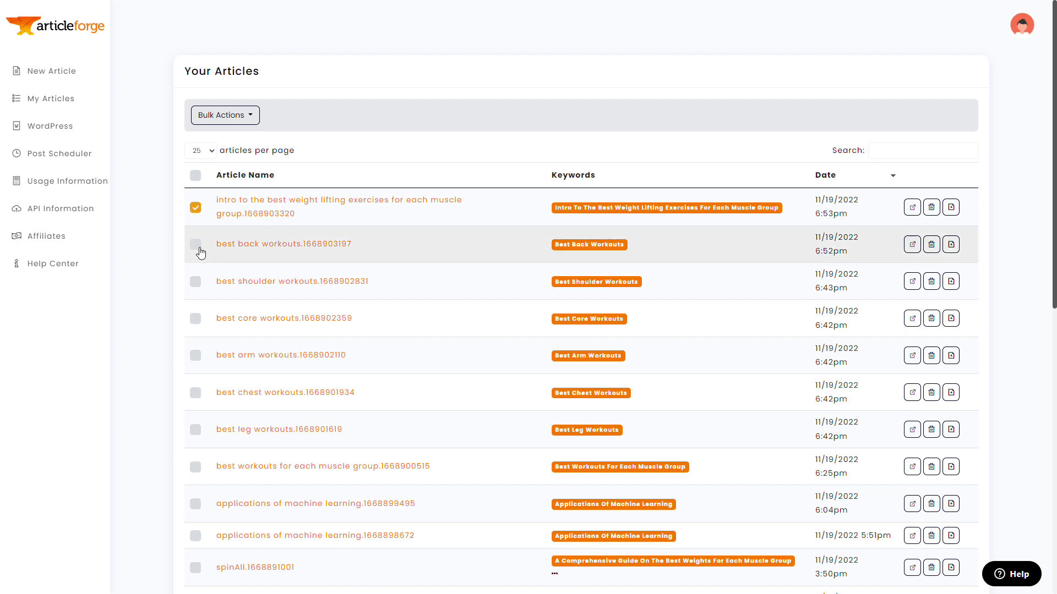
click(195, 244)
click(196, 281)
click(196, 319)
click(196, 356)
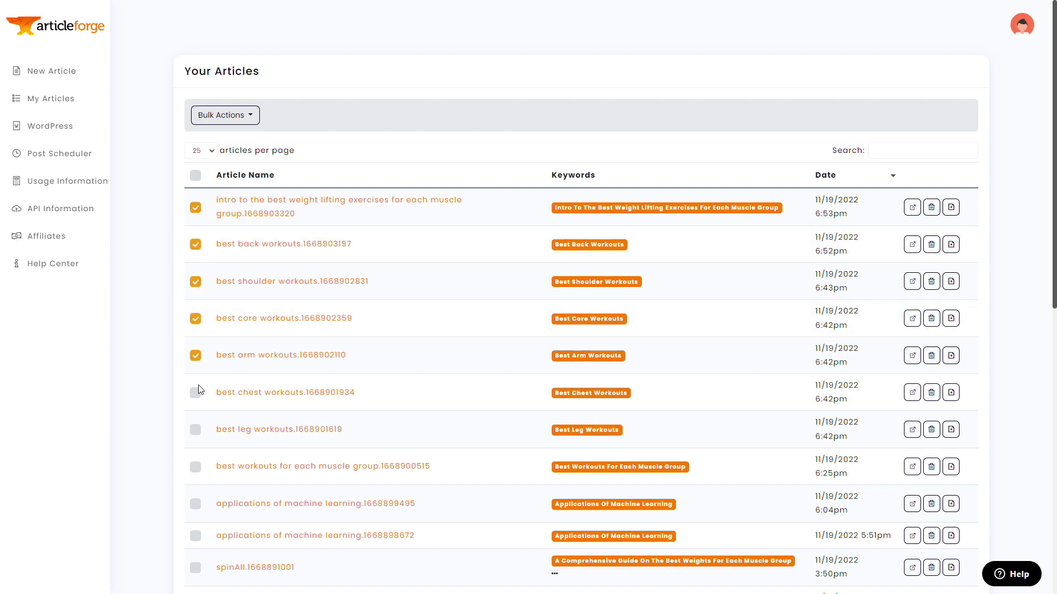
click(195, 392)
click(196, 429)
click(243, 115)
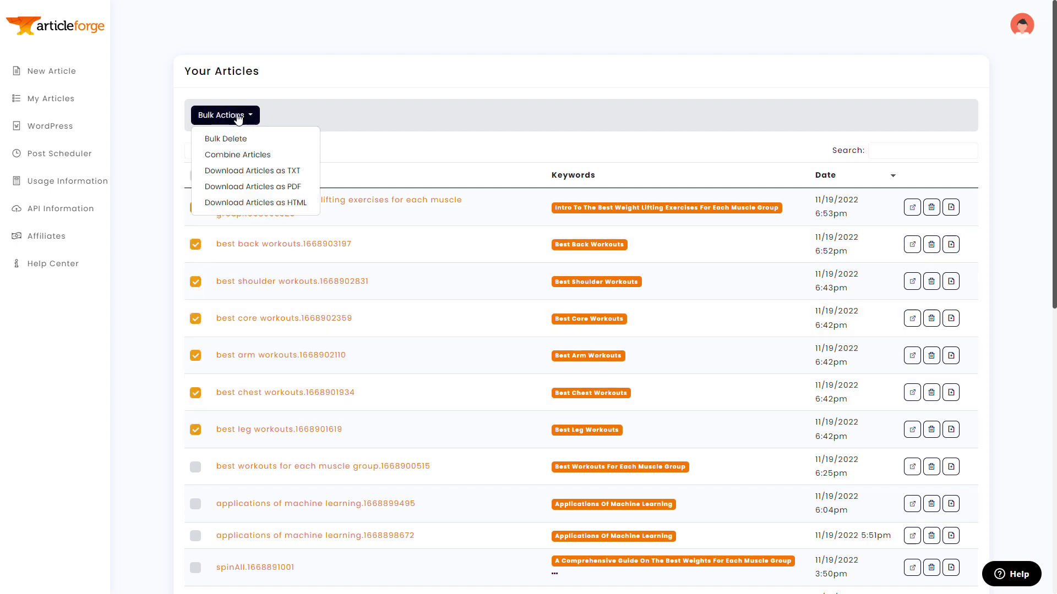
click(232, 157)
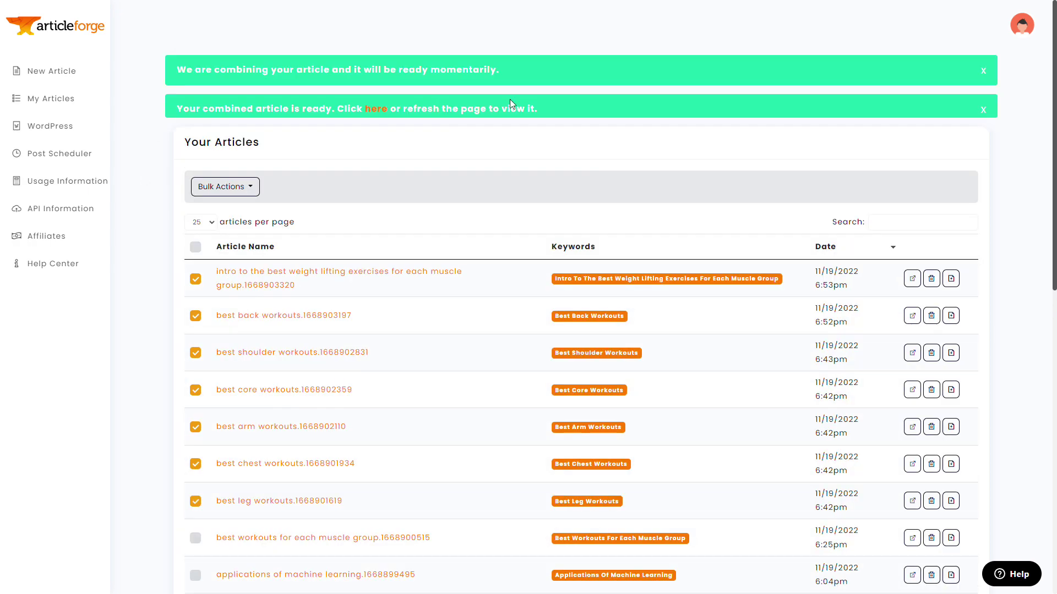
Step: In the combined article, delete the opening '{' brace and the '|' separator before the back section
click(376, 109)
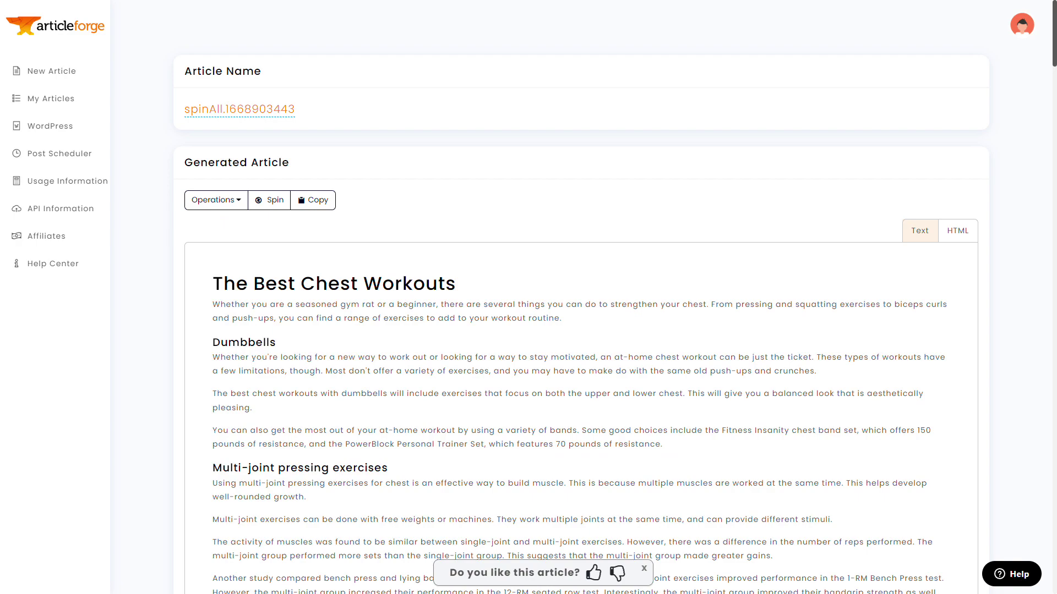
scroll(129, 408, down, 5)
scroll(129, 408, down, 13)
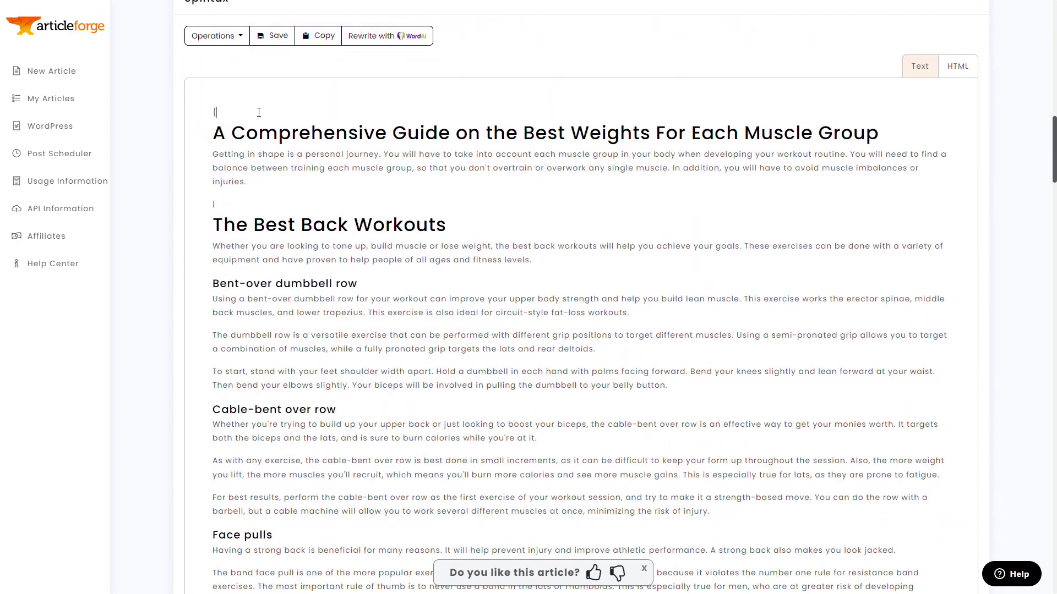
key(BackSpace)
click(214, 204)
key(BackSpace)
Step: Remove the closing '}' brace after the article's last paragraph
scroll(285, 387, down, 4)
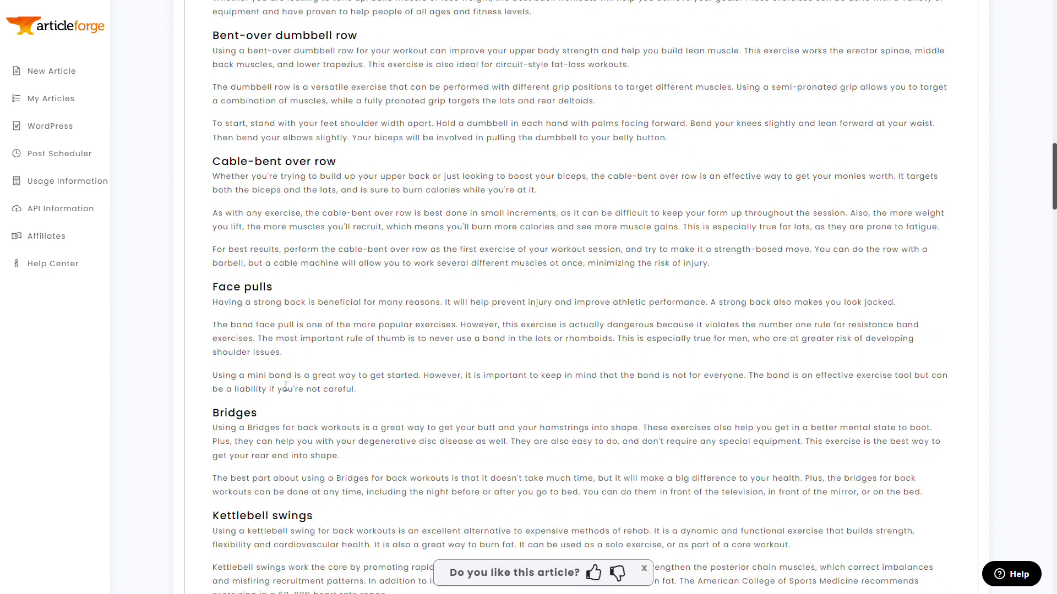
scroll(286, 386, down, 12)
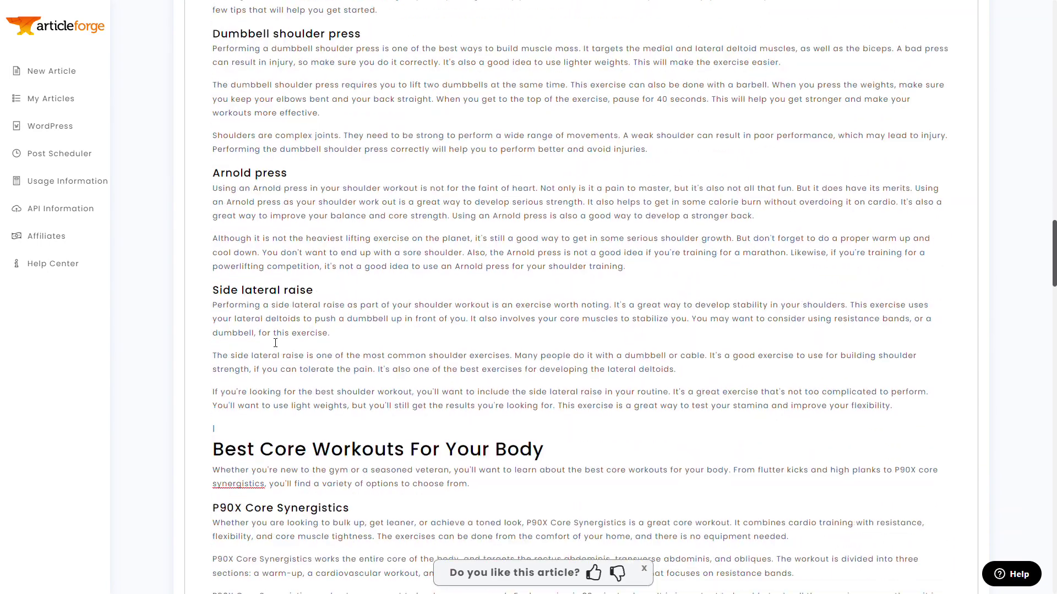
scroll(275, 343, down, 14)
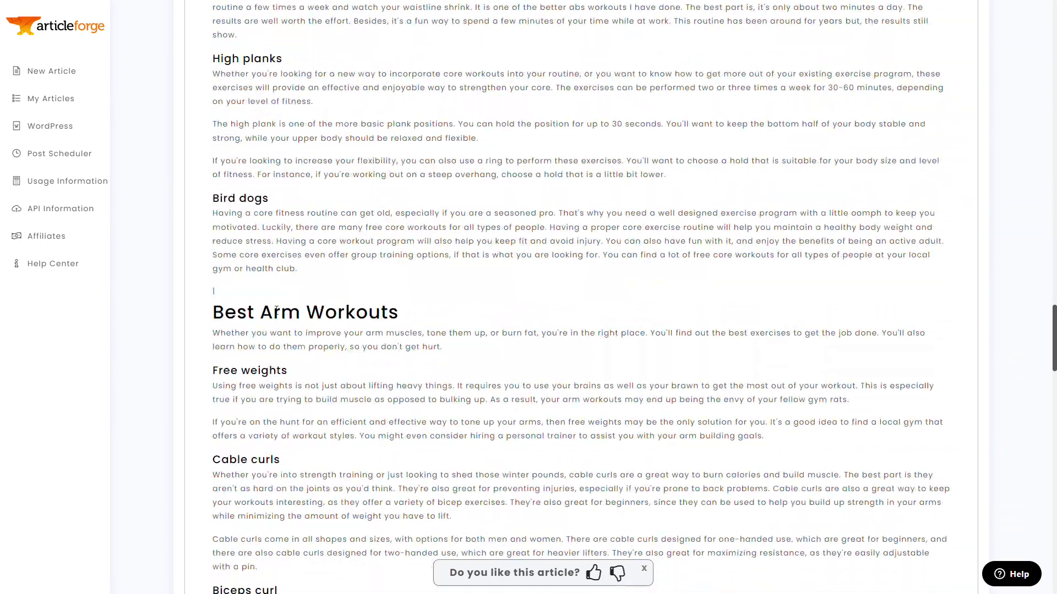
scroll(264, 295, down, 12)
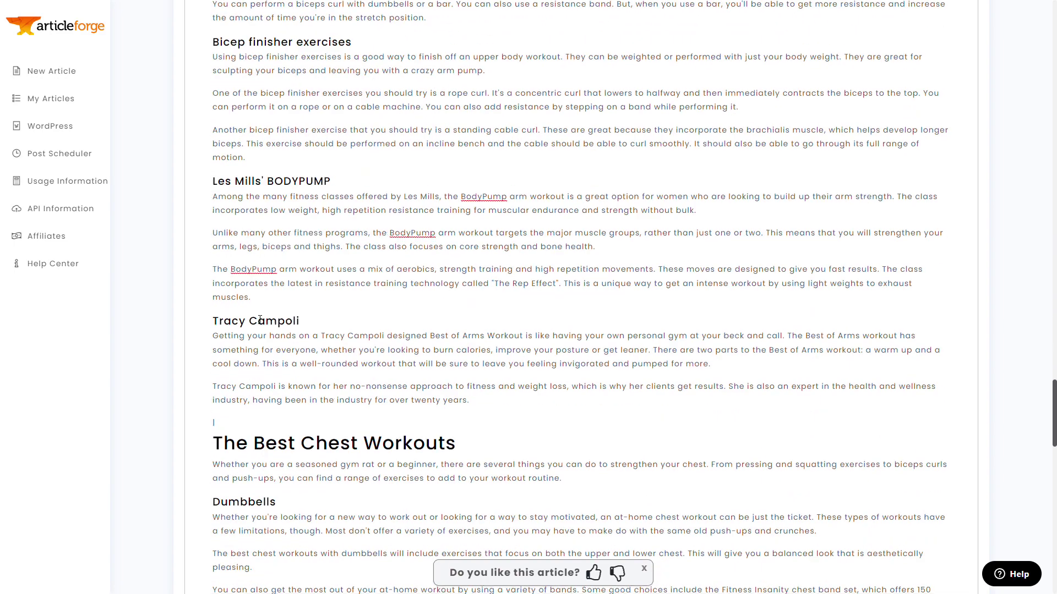
scroll(251, 305, down, 15)
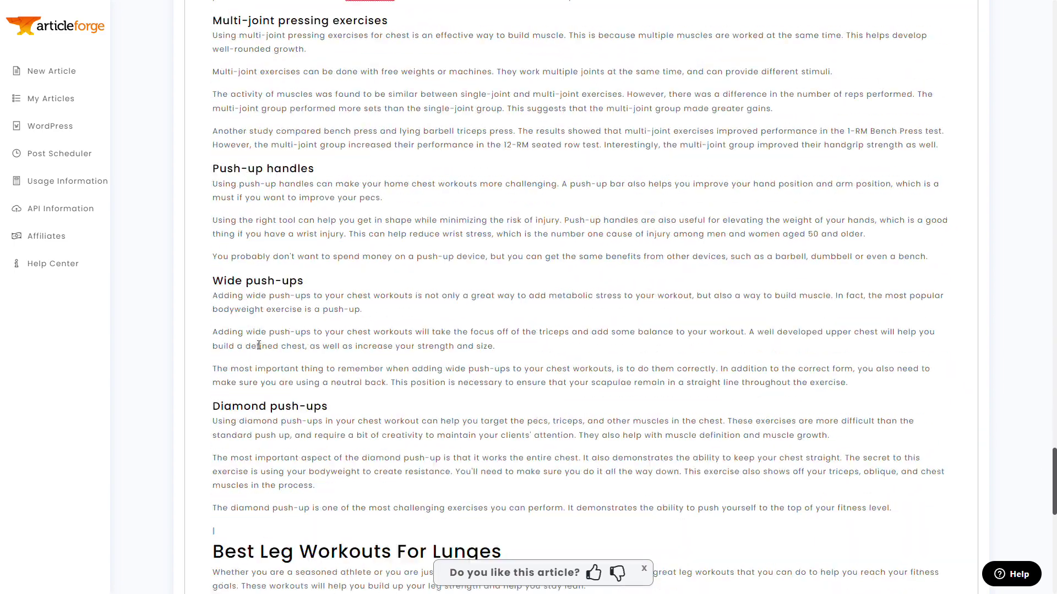
scroll(266, 190, down, 7)
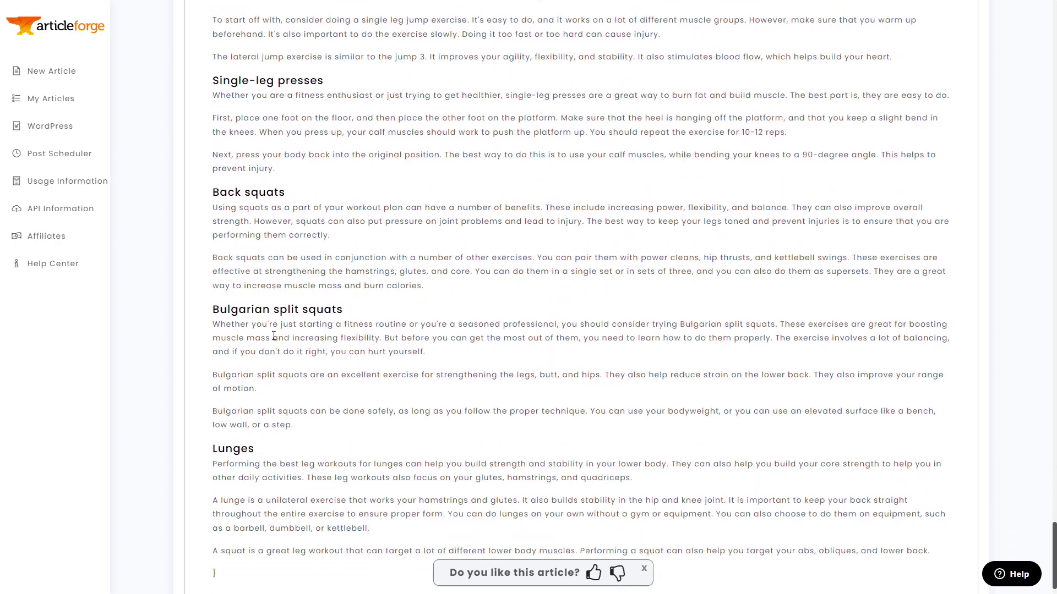
click(230, 542)
key(BackSpace)
key(BackSpace)
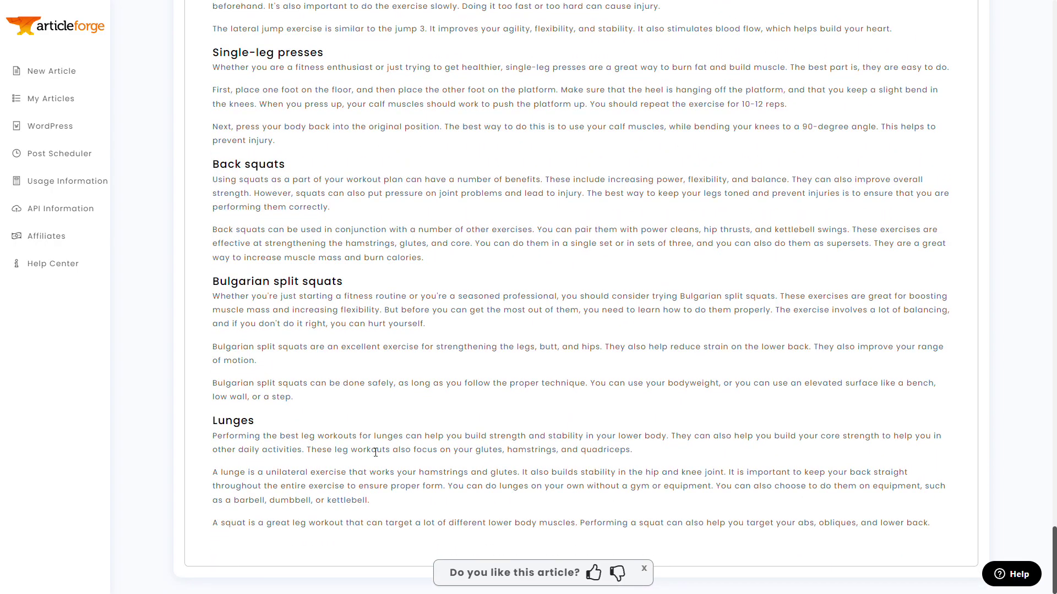
scroll(375, 452, up, 20)
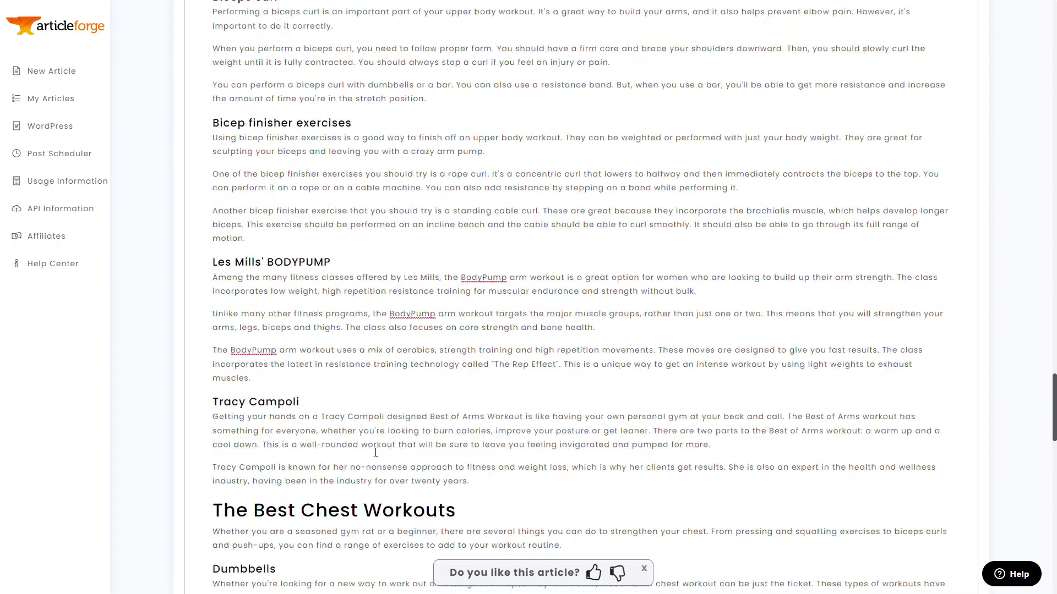
scroll(375, 452, up, 20)
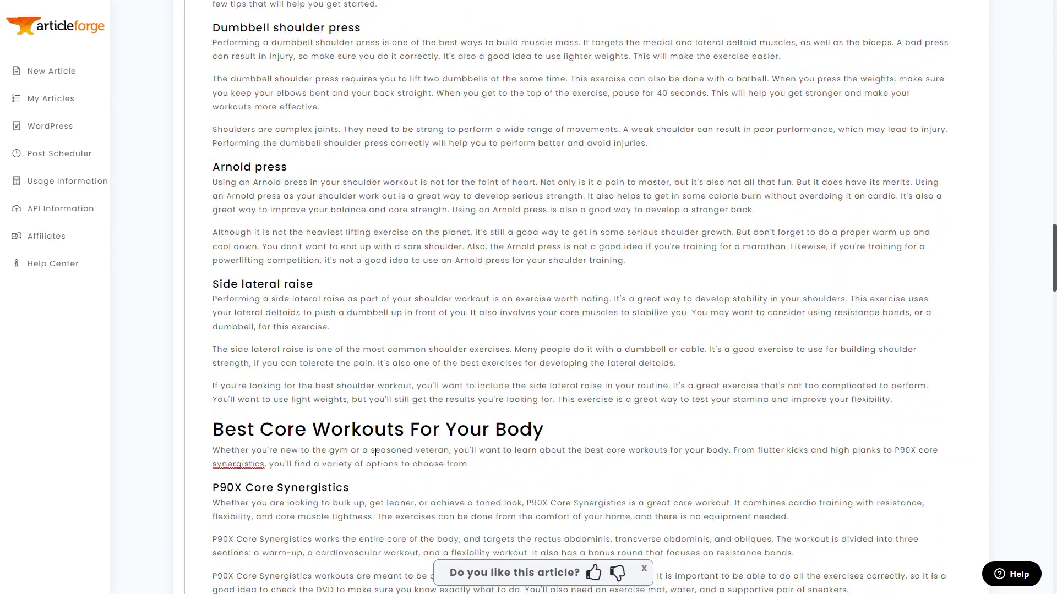
scroll(375, 453, up, 16)
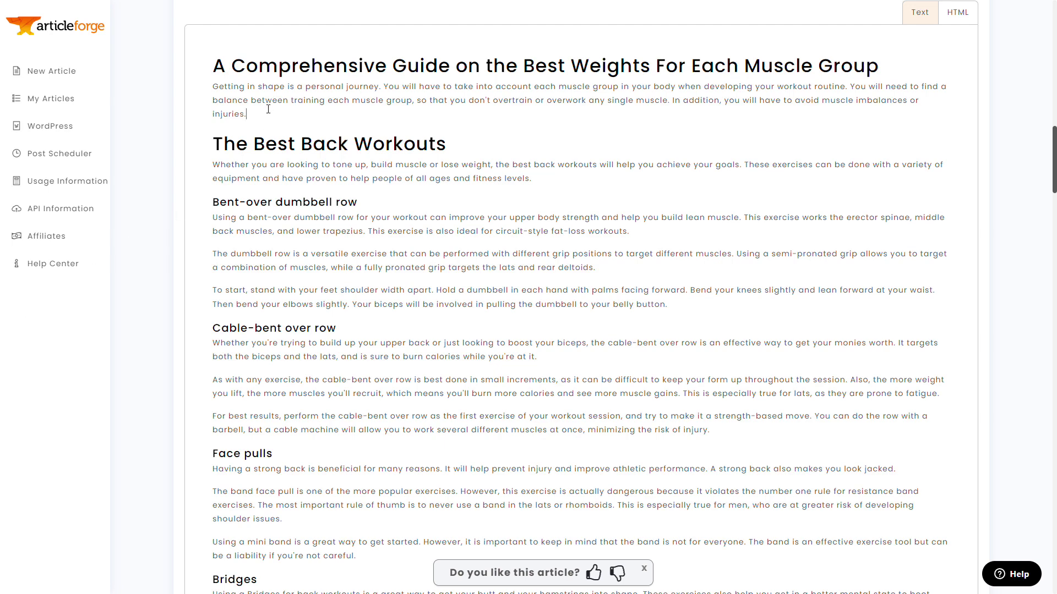
Step: After 'injuries.', add the sentence 'So read on below to learn what the best workouts are for each of the major muscle gro…'
text(So read on below to learn what the best workouts are for eac)
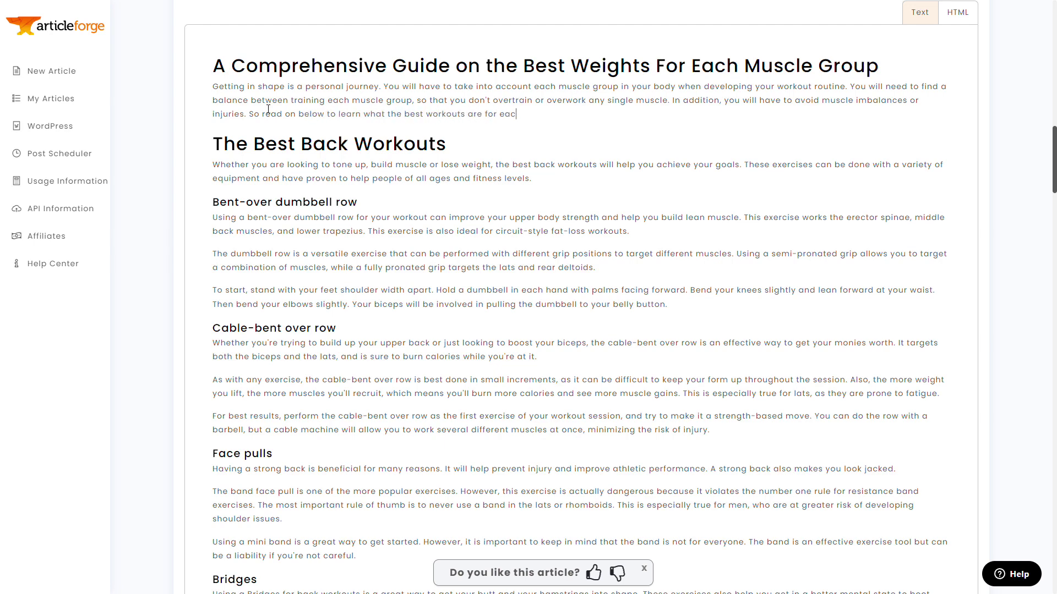
text(h of the major muscle groups.)
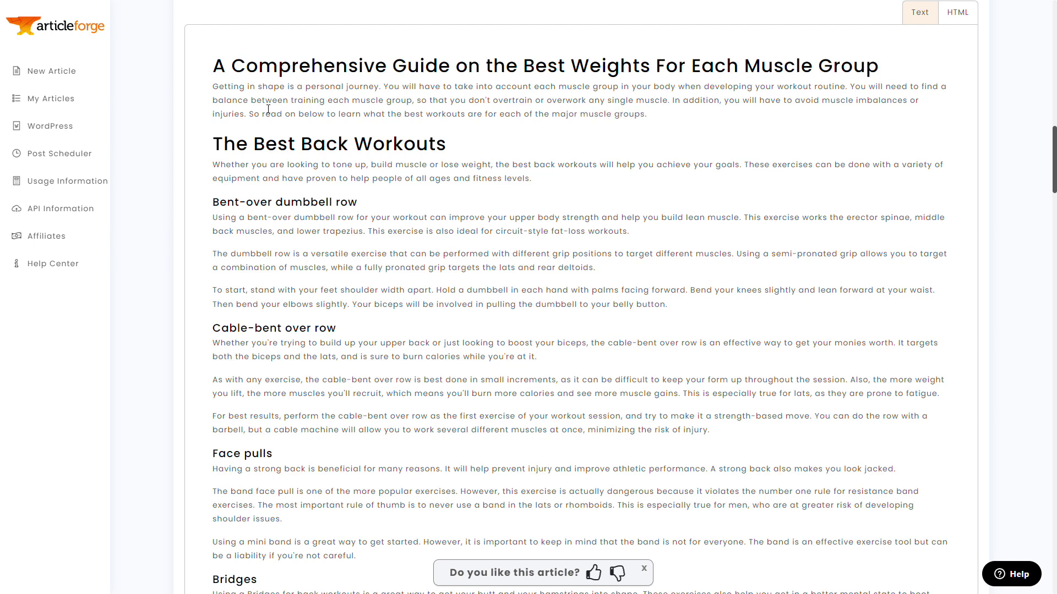